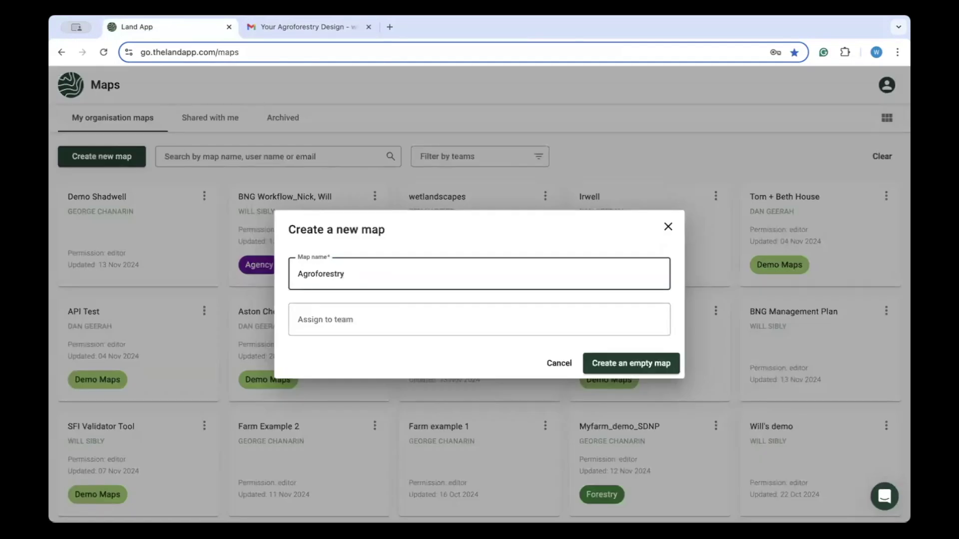
Assign the map to the Forestry, Farming and Demo Maps teams and create it as an empty map.
key("Tab")
type("Fo")
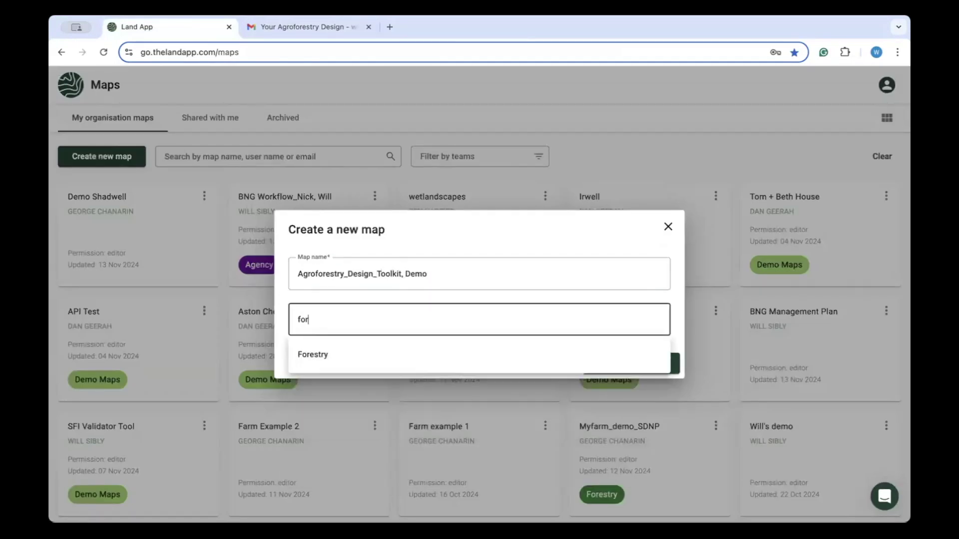
key("Return")
left_click(438, 320)
left_click(437, 358)
left_click(524, 320)
left_click(557, 383)
left_click(649, 368)
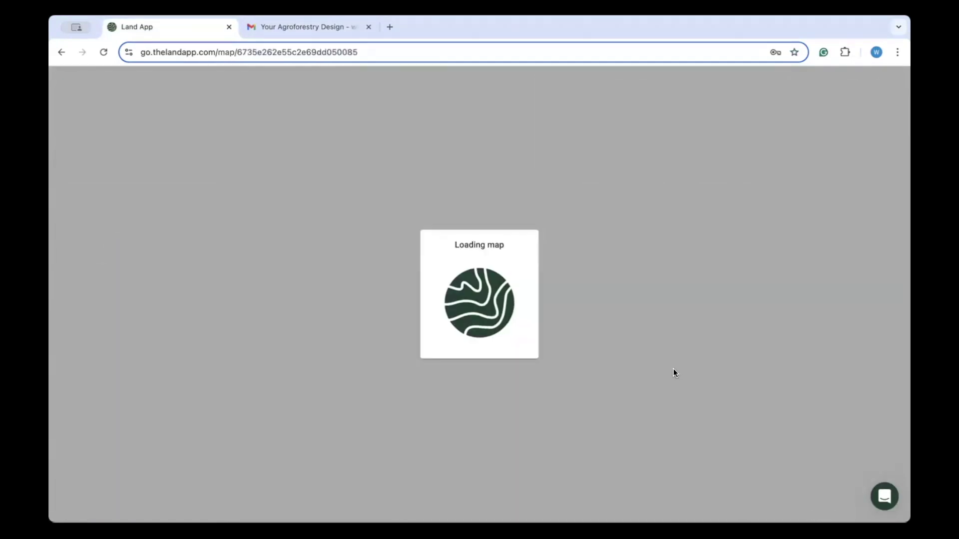
Search 'gu' and move the map to Guildford.
left_click(380, 85)
type("gu")
left_click(391, 131)
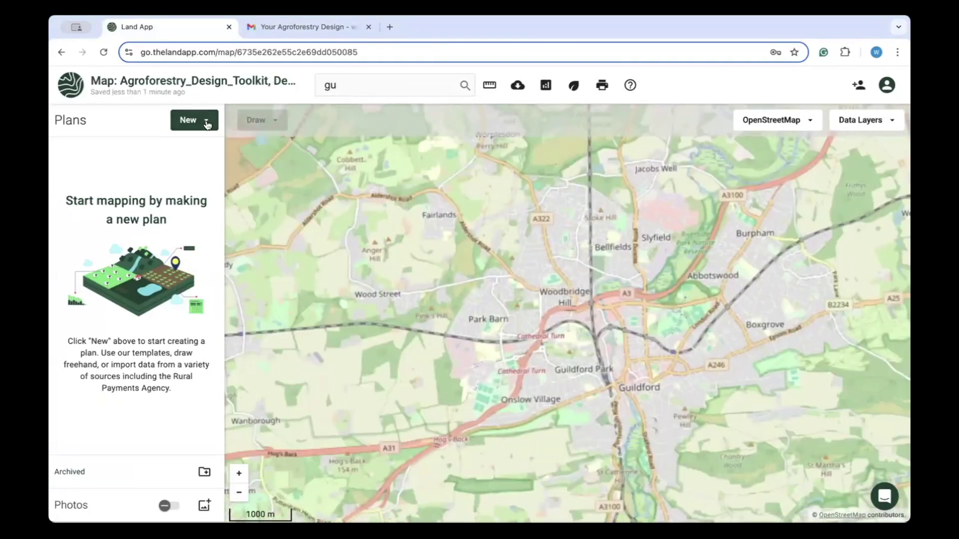
Add a new plan from the Blank template named Blank_Base_Map.
left_click(206, 121)
left_click(219, 150)
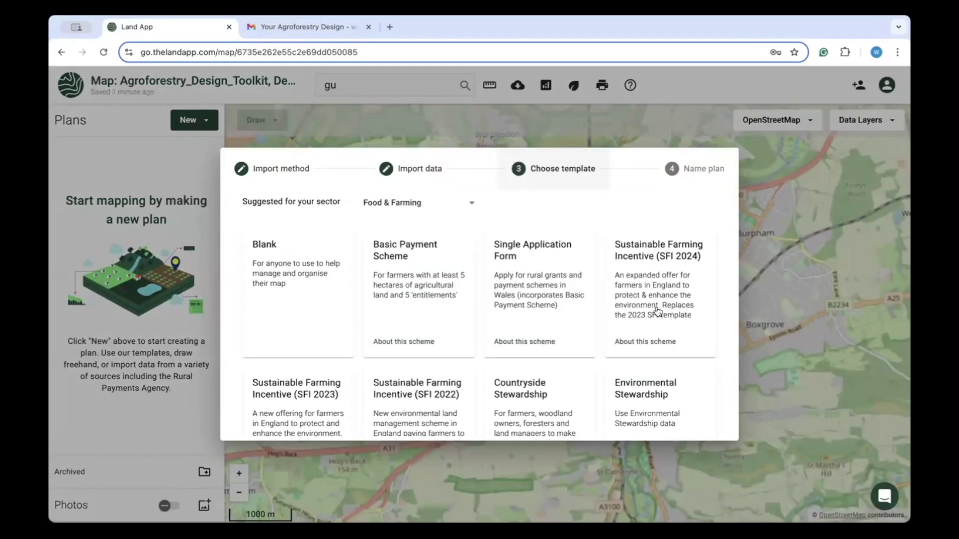
scroll(659, 310, "down", 6)
scroll(659, 311, "down", 4)
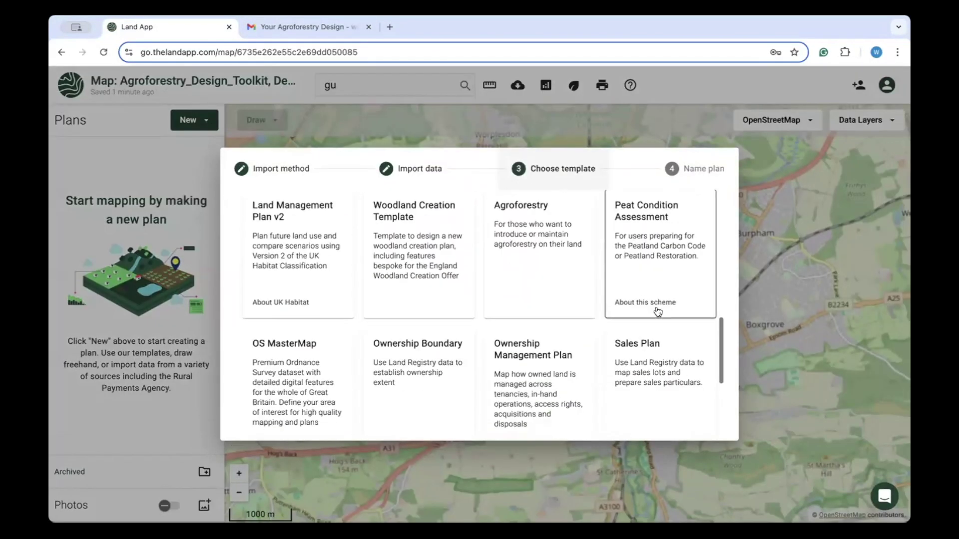
scroll(658, 305, "up", 5)
scroll(568, 350, "up", 6)
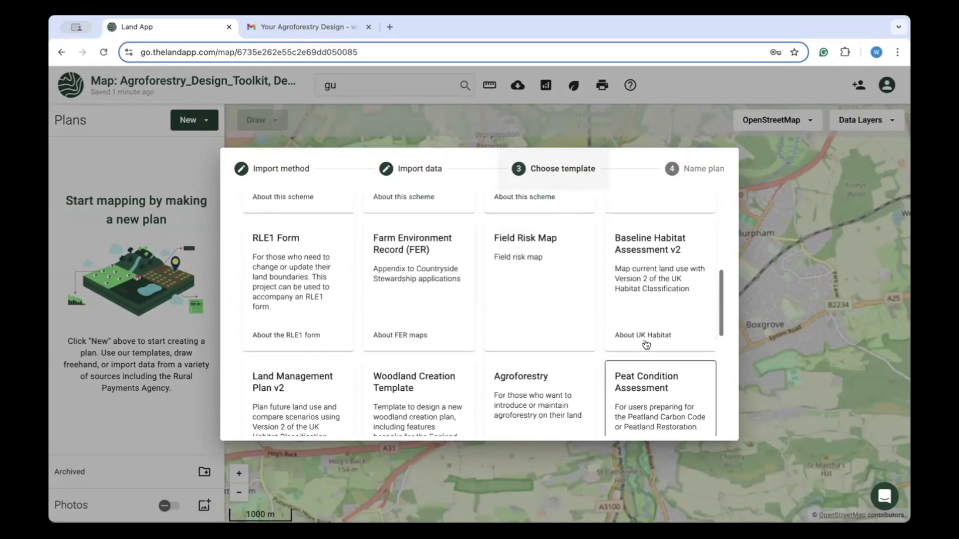
left_click(325, 323)
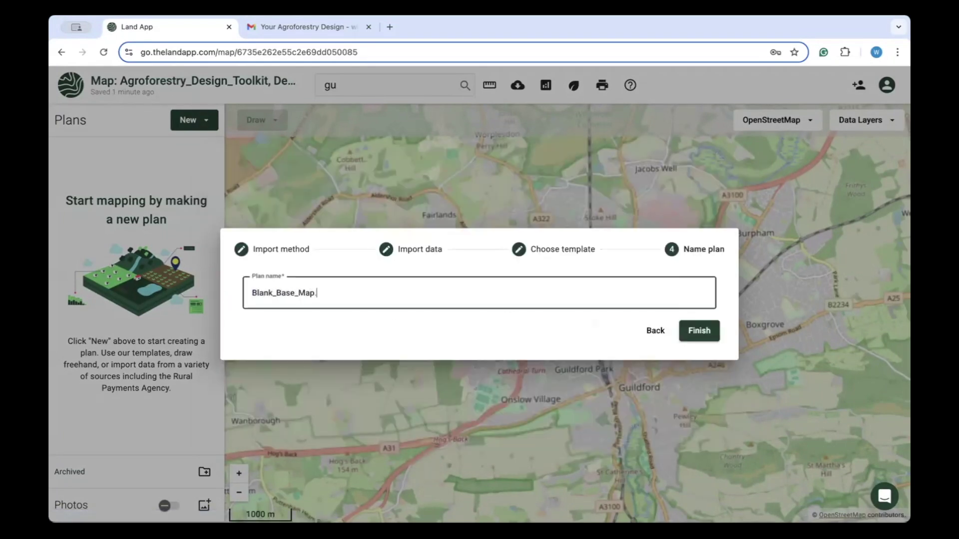
key("Return")
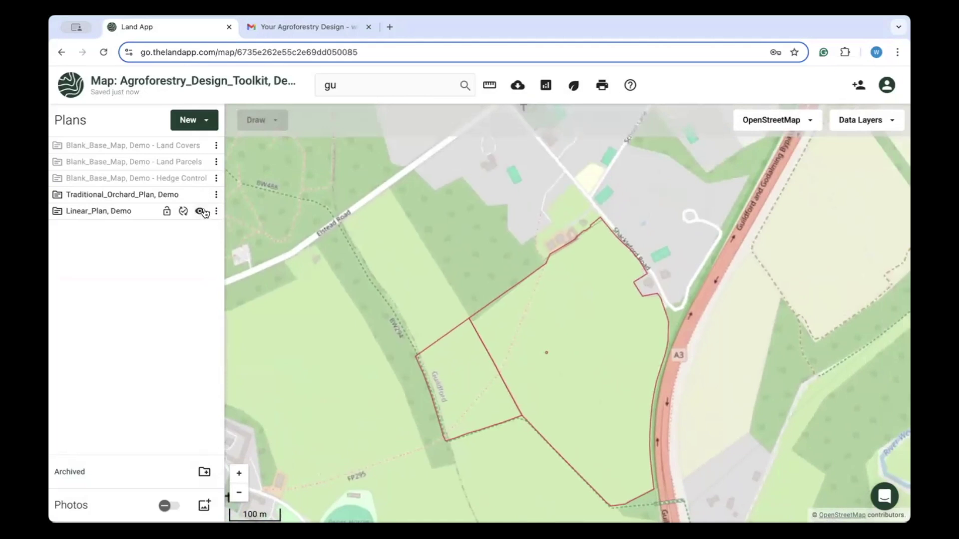
Hide the Linear_Plan, Demo layer so only the orchard parcel remains visible.
left_click(200, 211)
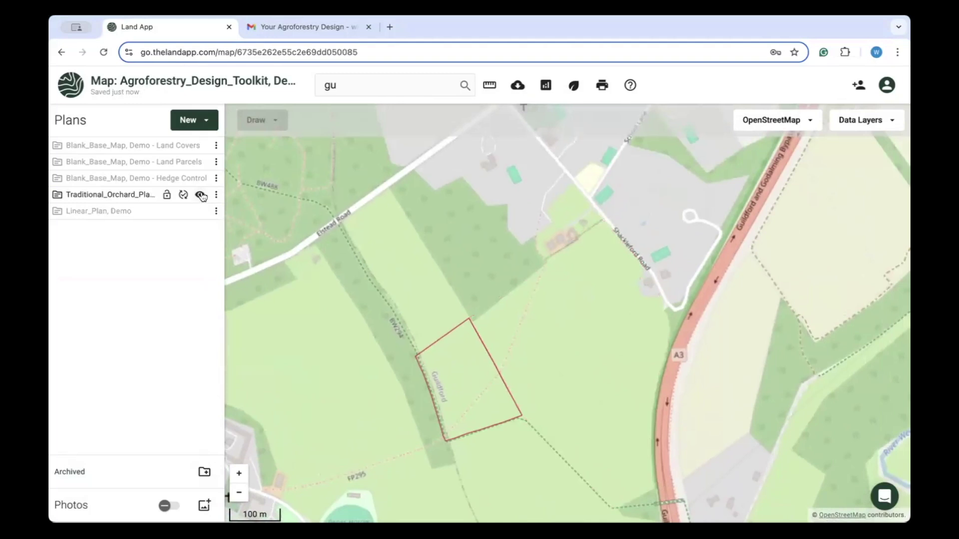
left_click(208, 122)
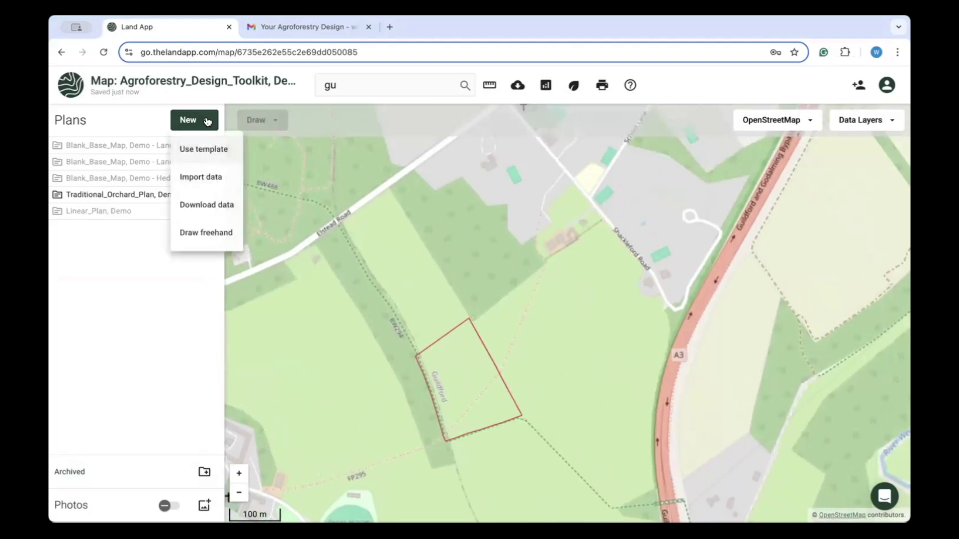
Open the Download data catalogue and scroll to Agroforestry Designer (Traditional Orchard).
left_click(241, 206)
scroll(218, 200, "down", 3)
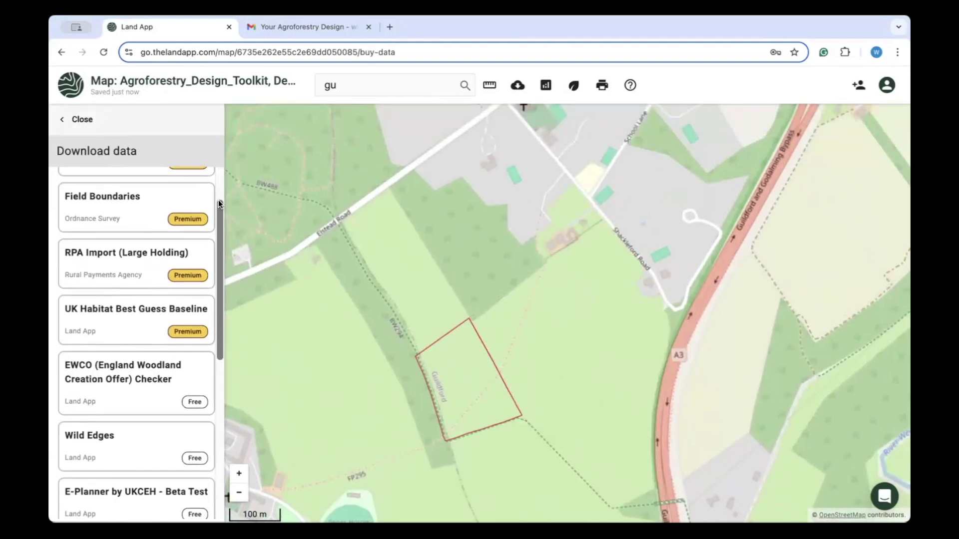
scroll(218, 200, "down", 4)
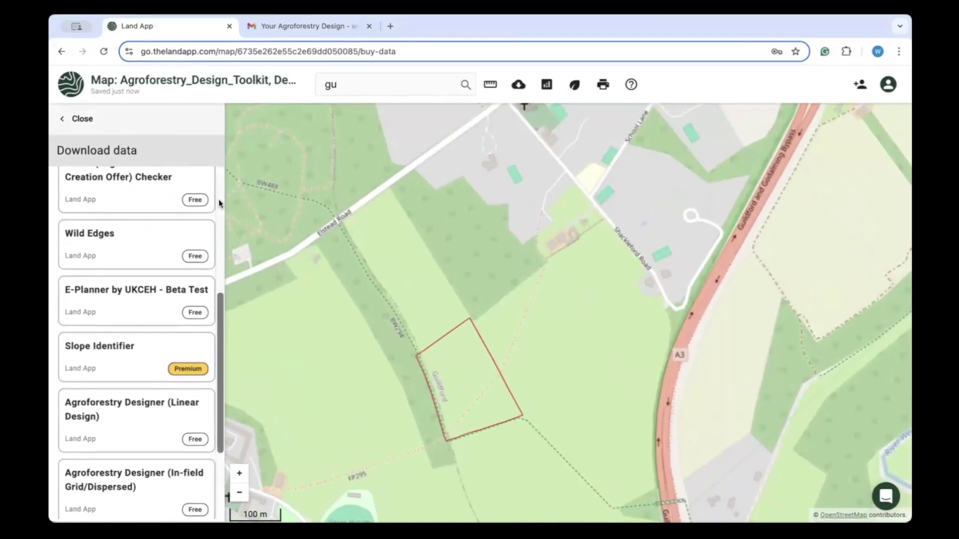
scroll(219, 200, "down", 1)
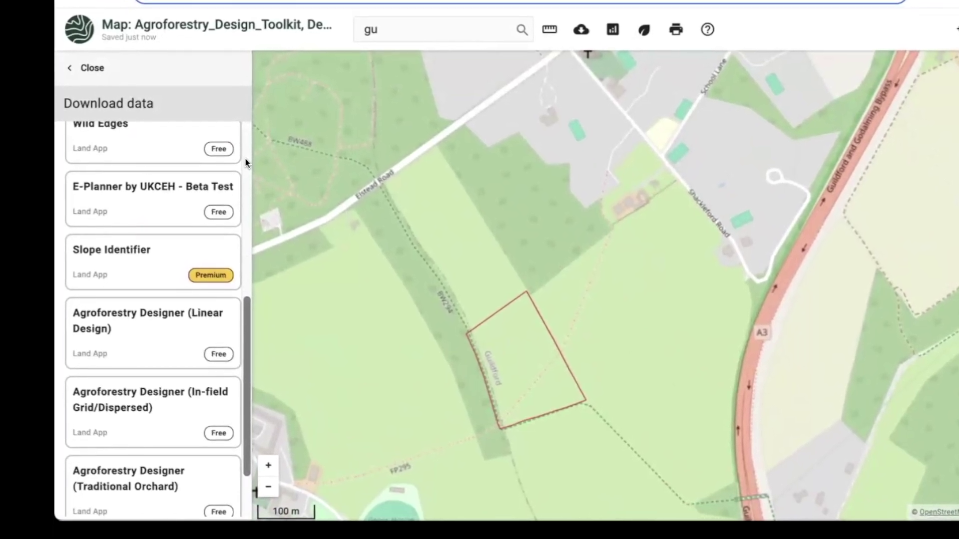
scroll(245, 164, "down", 2)
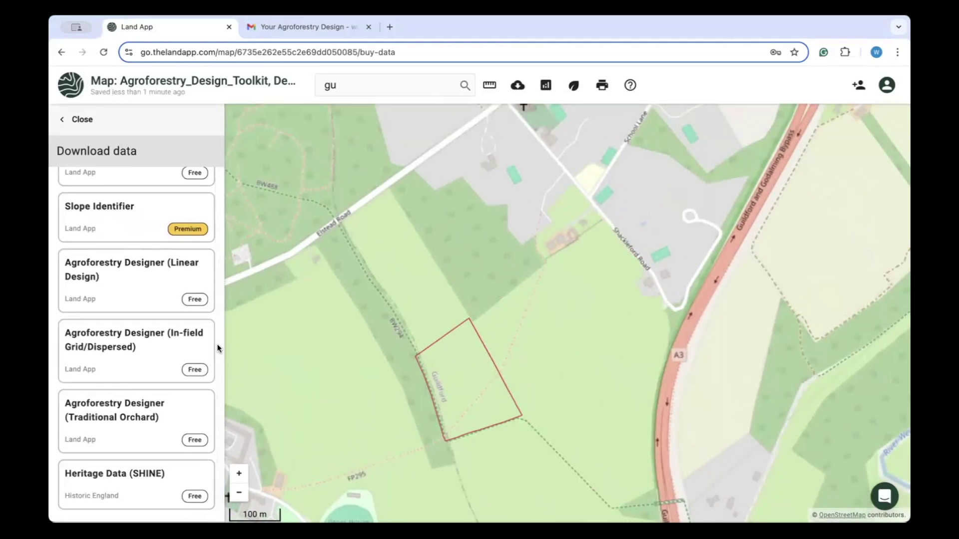
Start a Traditional Orchard design using Traditional_Orchard_Plan as the download area and name it.
left_click(190, 419)
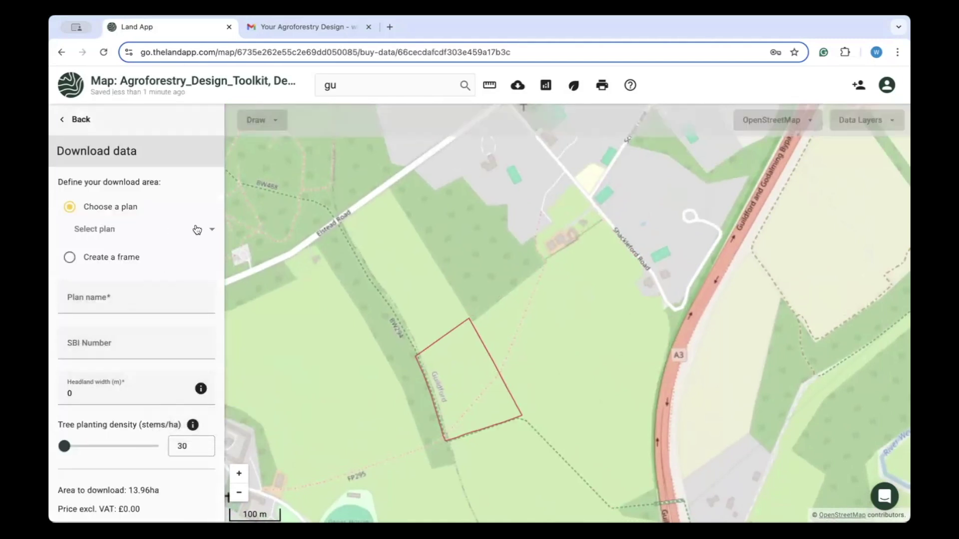
left_click(213, 233)
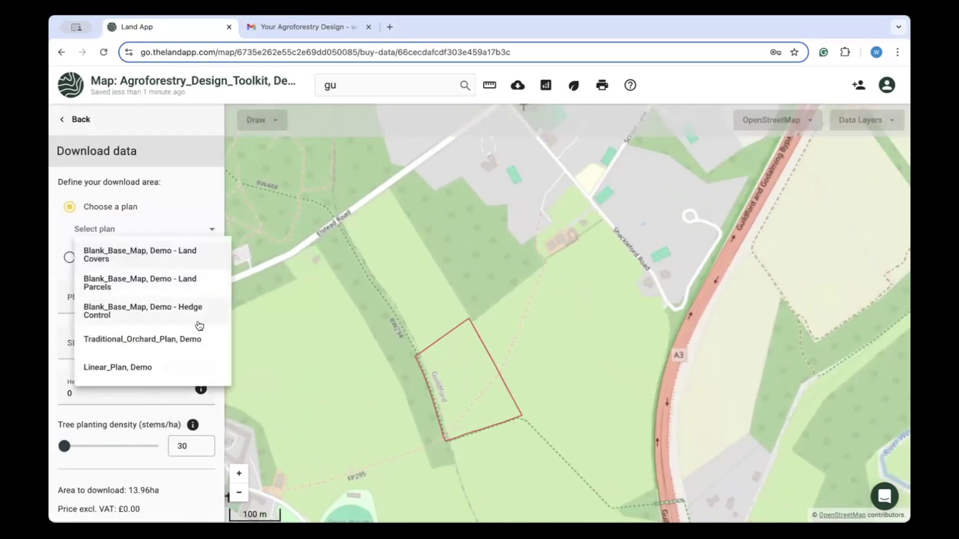
left_click(193, 339)
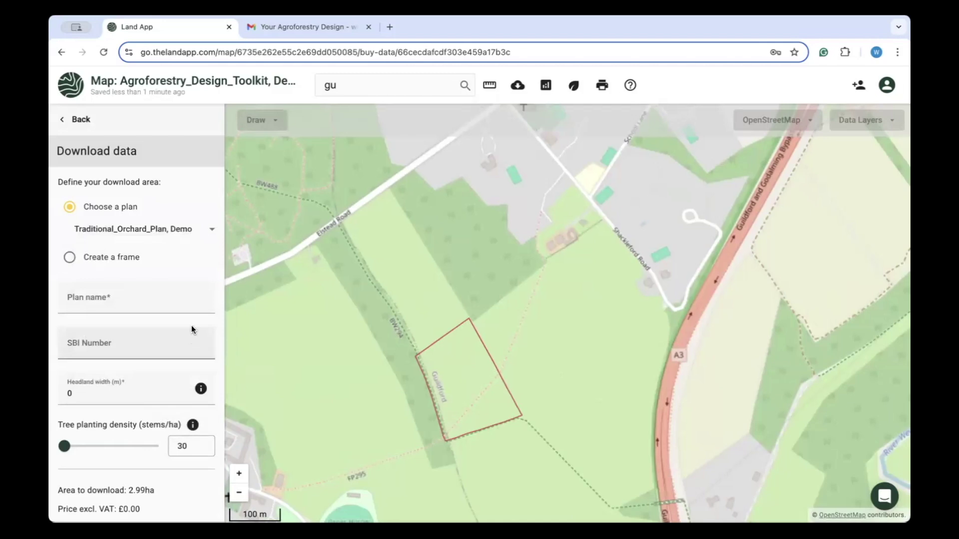
left_click(201, 297)
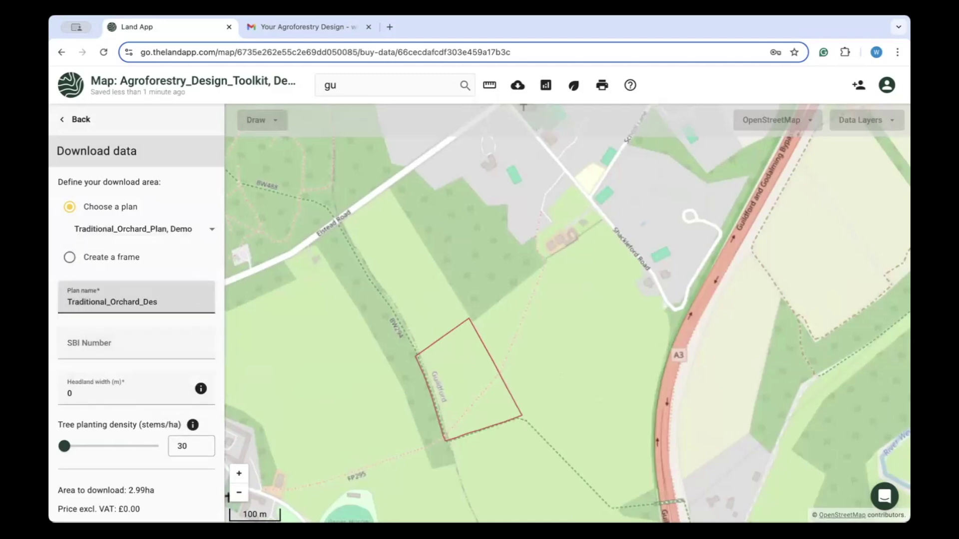
left_click(215, 322)
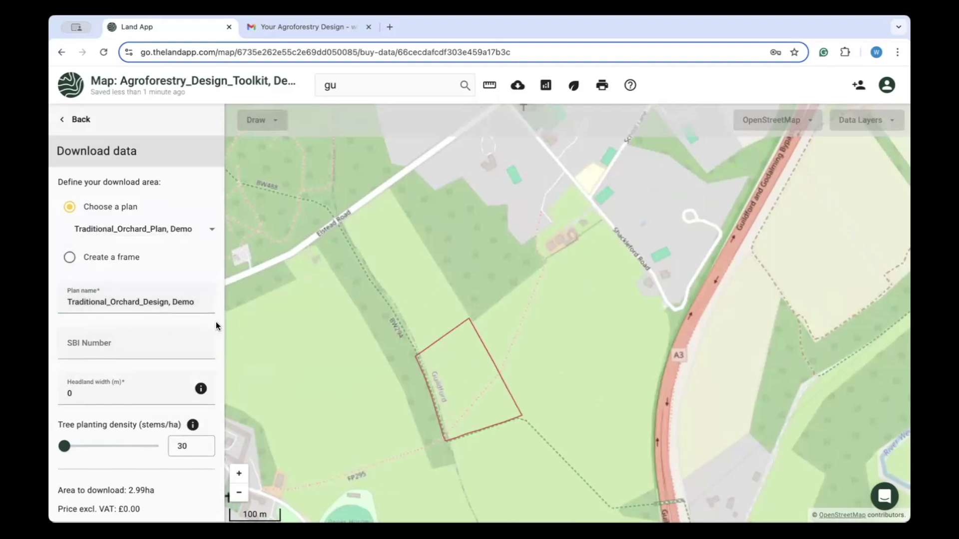
scroll(217, 330, "down", 1)
mouse_move(200, 329)
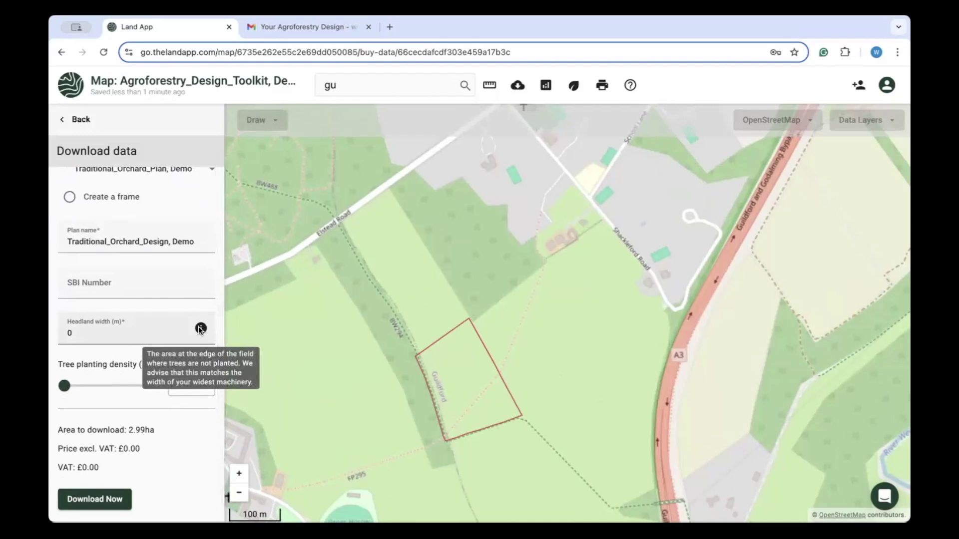
Set an 18 m headland and 45 stems/ha density, then download the orchard design.
left_click(159, 334)
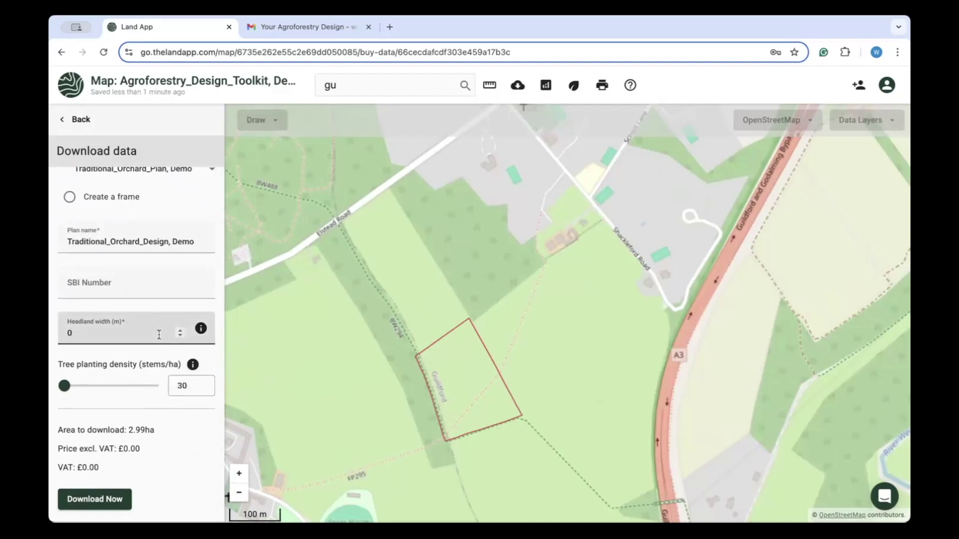
key("BackSpace")
type("16")
key("BackSpace")
type("8")
mouse_move(192, 366)
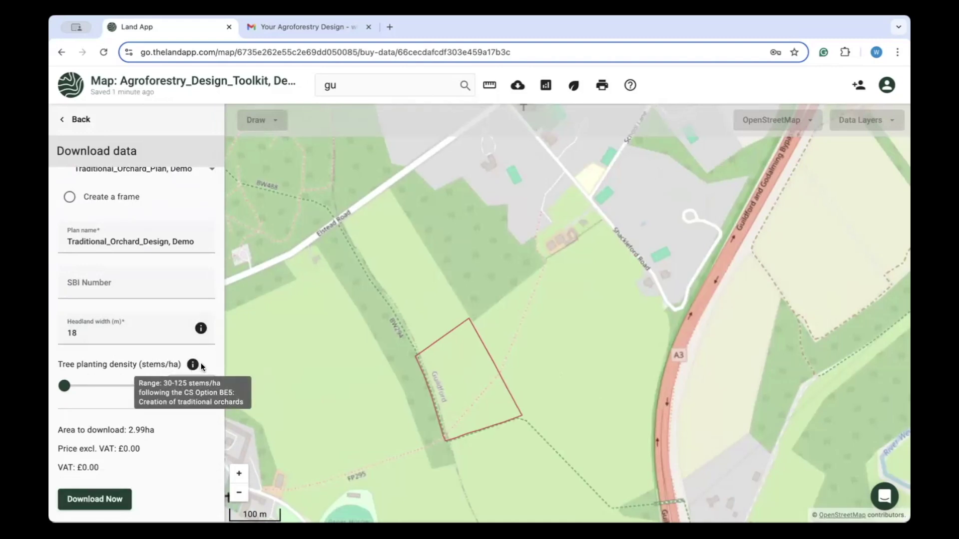
left_click(205, 384)
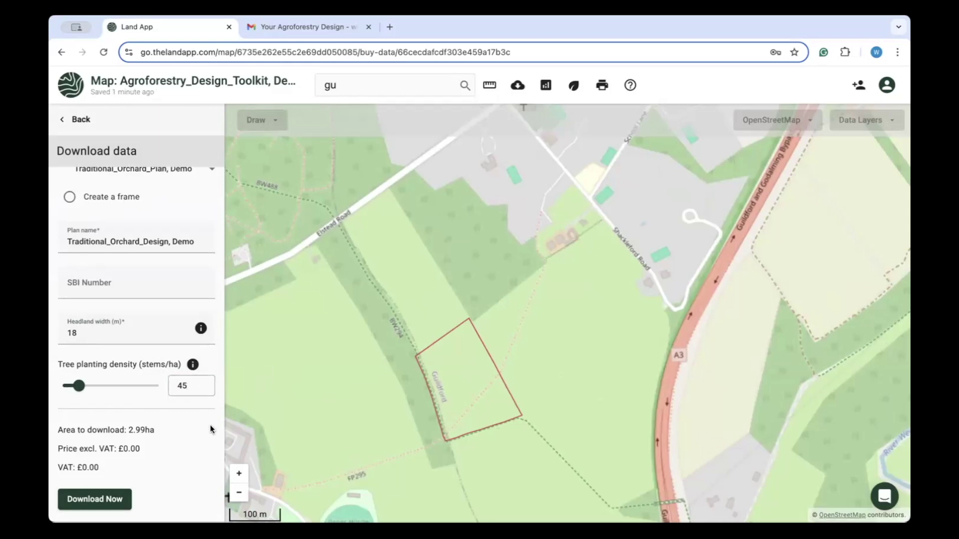
left_click(95, 500)
Back on the map, inspect several orchard tree points' species attributes, then deselect the design plan.
left_click(594, 239)
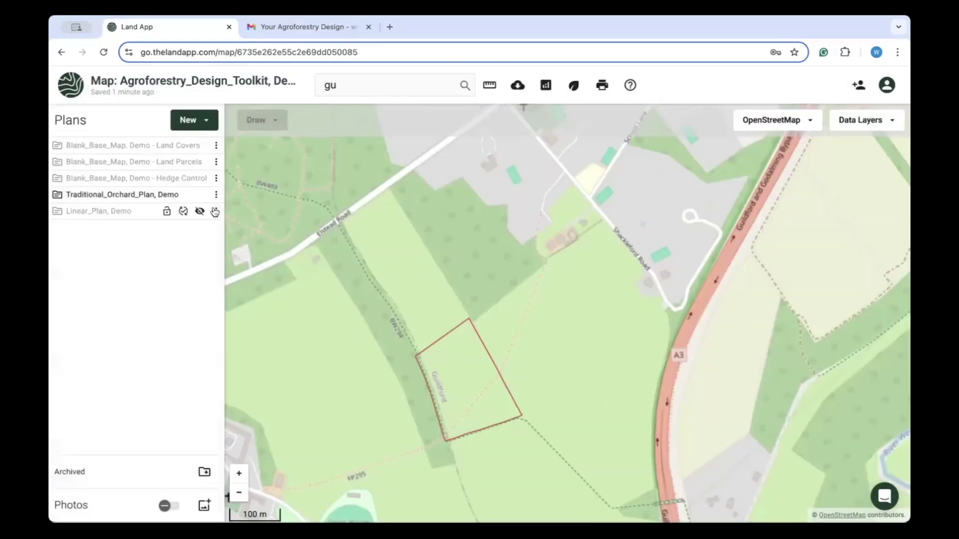
scroll(447, 382, "up", 3)
left_click(447, 382)
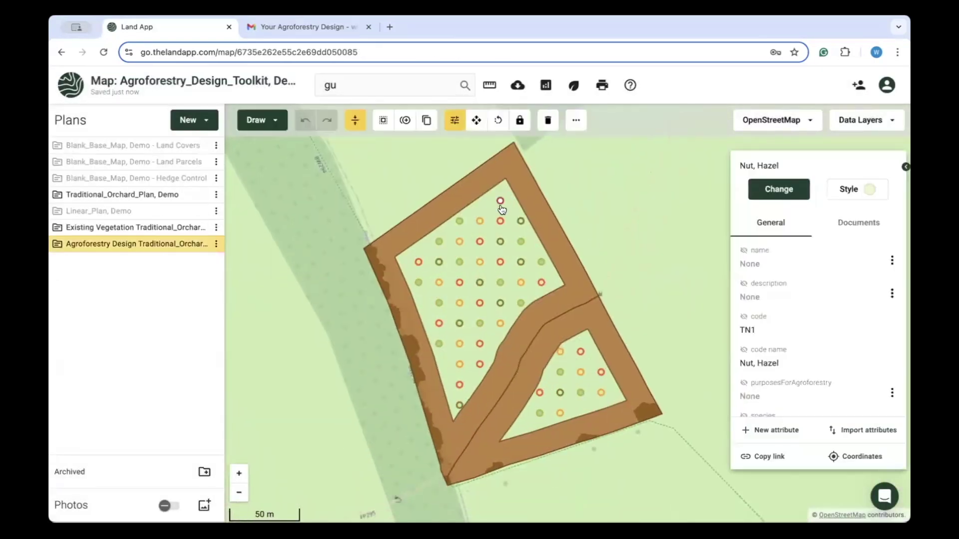
left_click(500, 241)
left_click(502, 321)
scroll(832, 311, "down", 2)
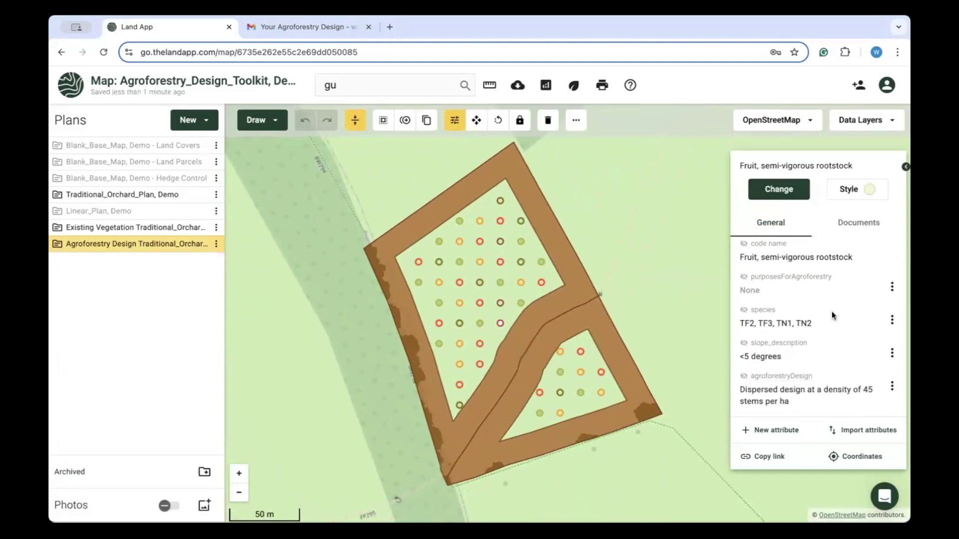
scroll(417, 430, "down", 3)
left_click(616, 355)
left_click(200, 244)
left_click(200, 227)
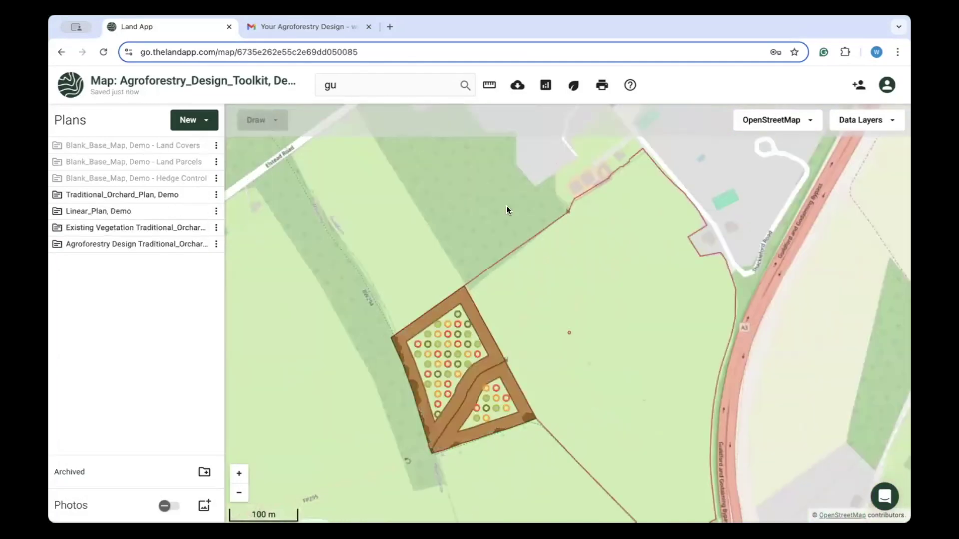
left_click(194, 119)
Choose Agroforestry Designer (Linear Design) on Linear_Plan, Demo and name it Linear_Design, Demo.
left_click(212, 203)
scroll(219, 214, "down", 8)
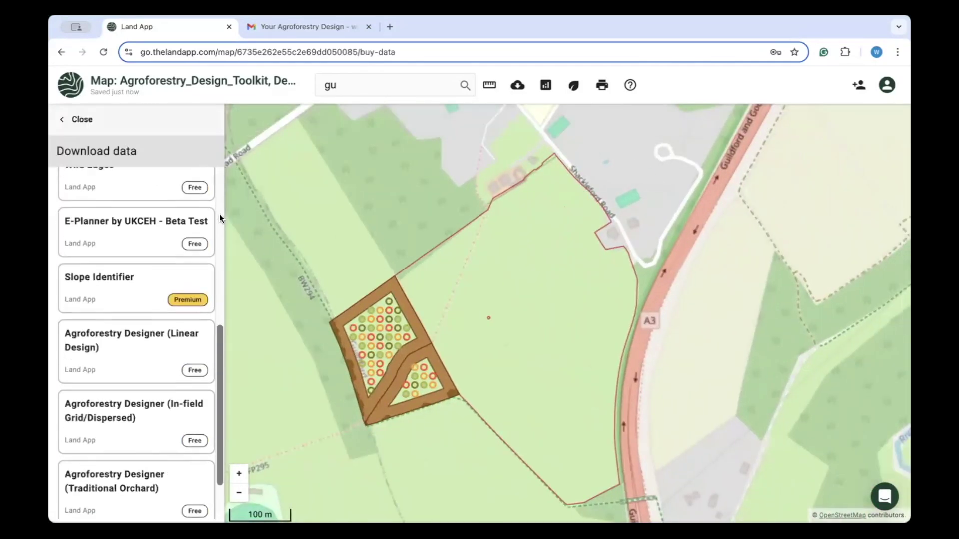
left_click(184, 278)
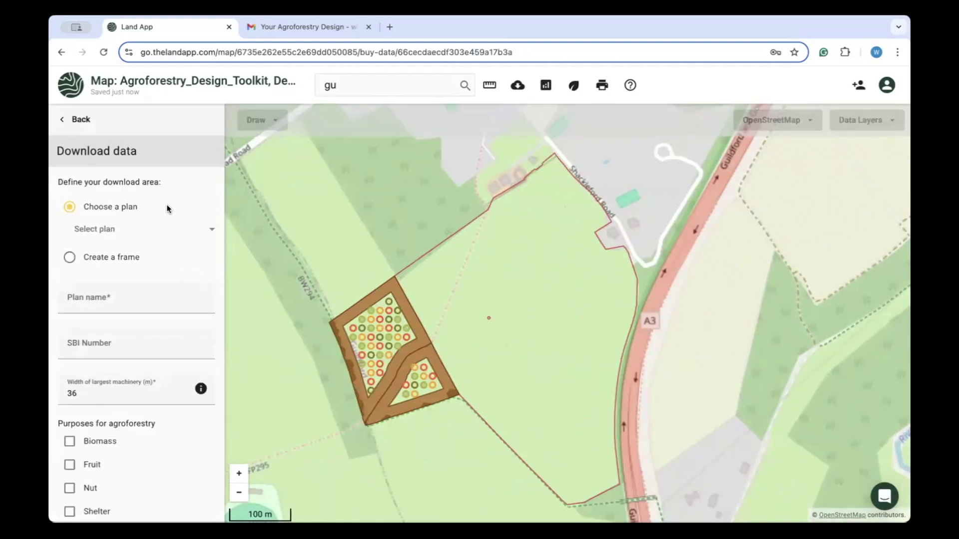
left_click(202, 229)
left_click(196, 320)
left_click(192, 298)
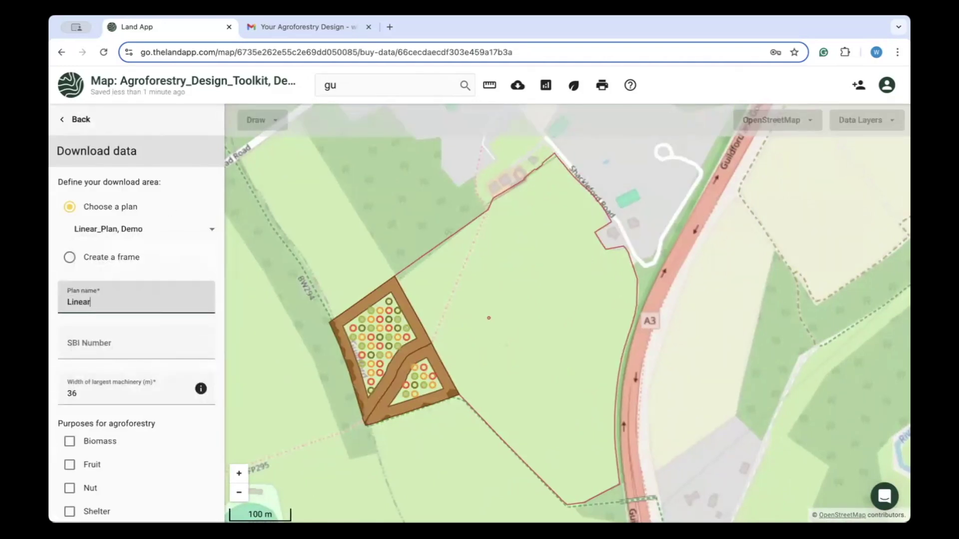
left_click(217, 330)
Tick the Fruit and Nut purposes, download the linear design and return to the map.
scroll(217, 329, "down", 2)
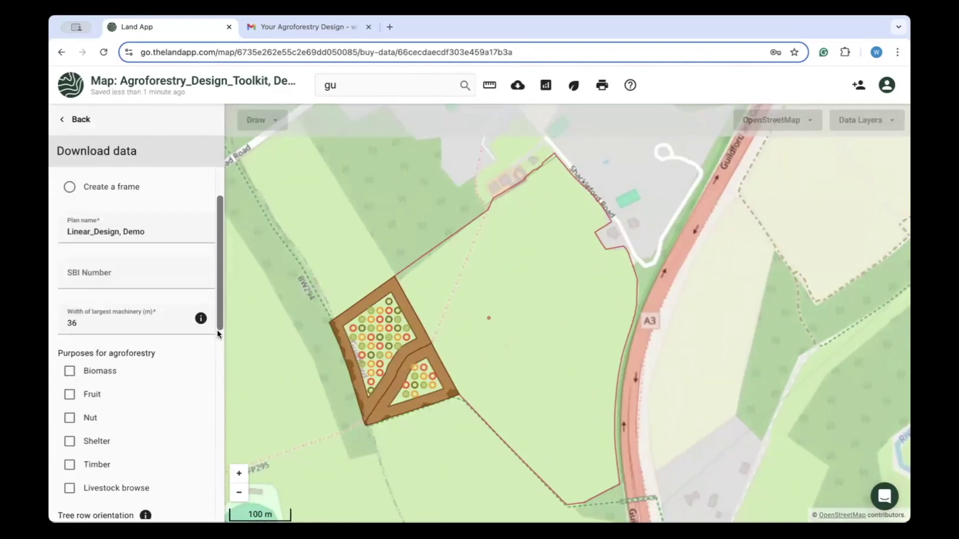
scroll(217, 330, "down", 3)
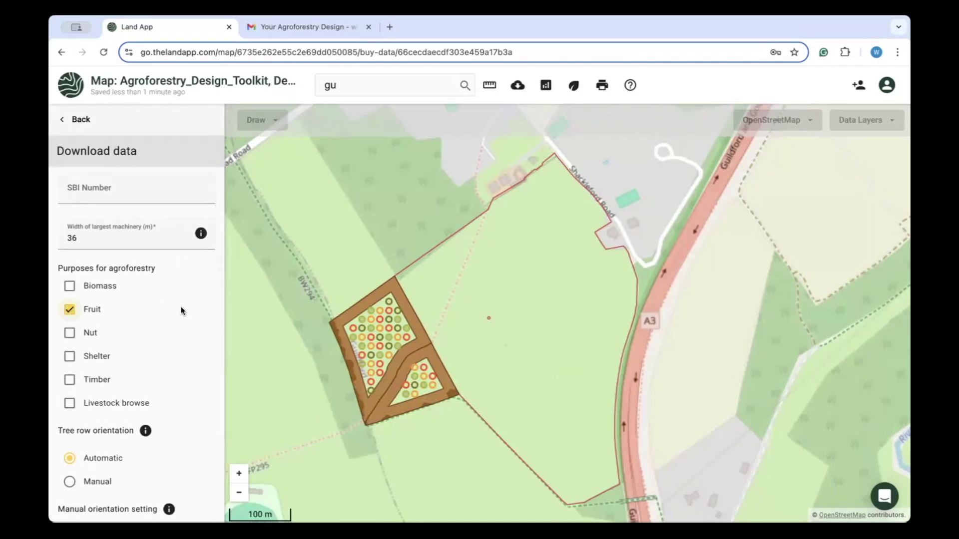
scroll(195, 308, "down", 1)
left_click(195, 297)
scroll(206, 295, "down", 1)
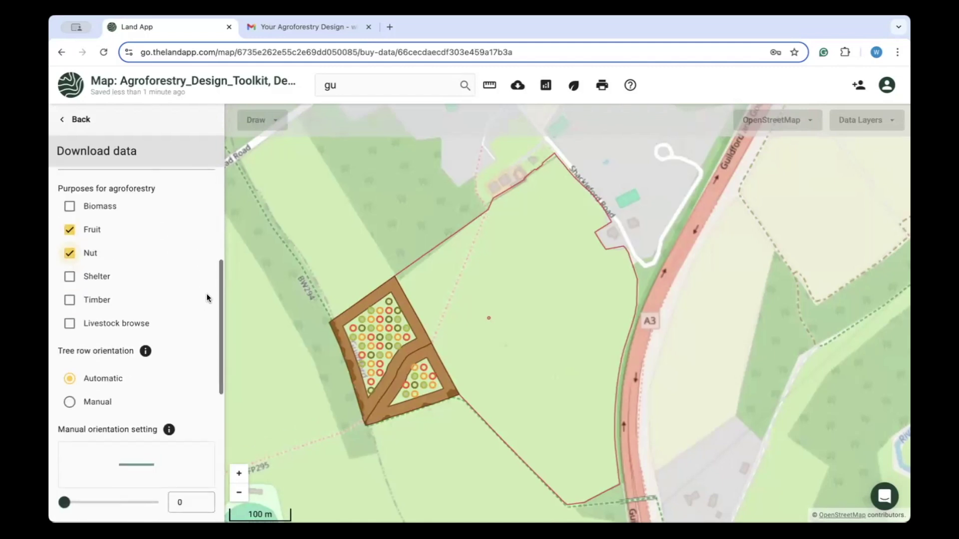
scroll(206, 293, "down", 3)
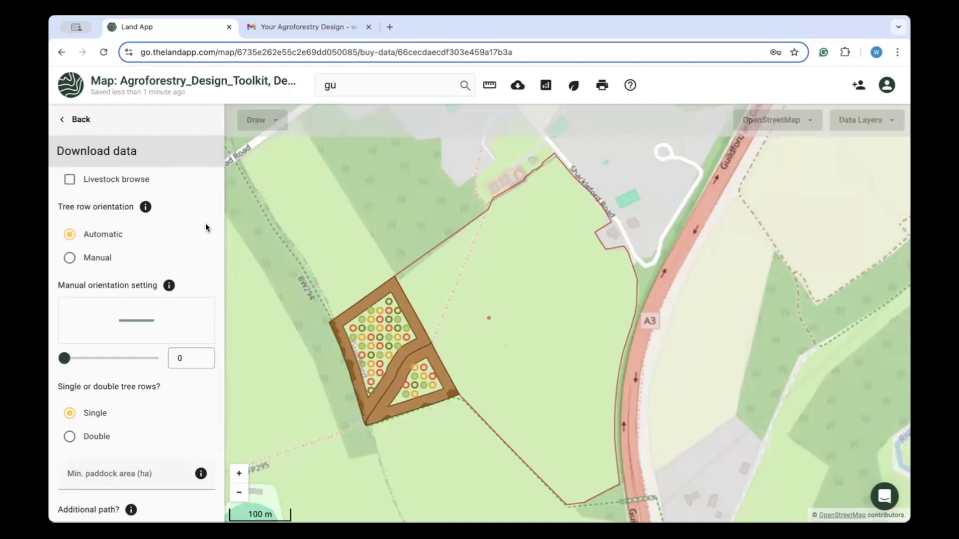
mouse_move(144, 208)
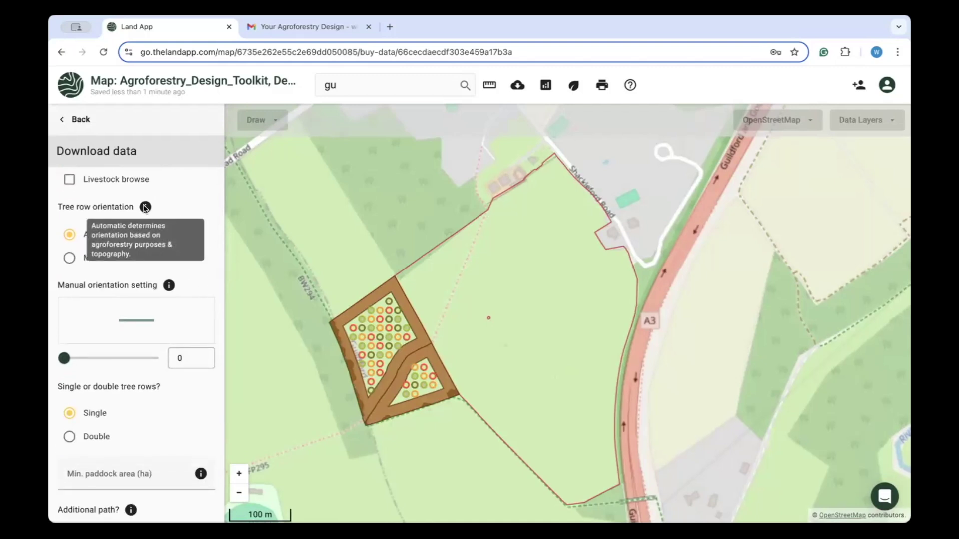
scroll(218, 336, "down", 4)
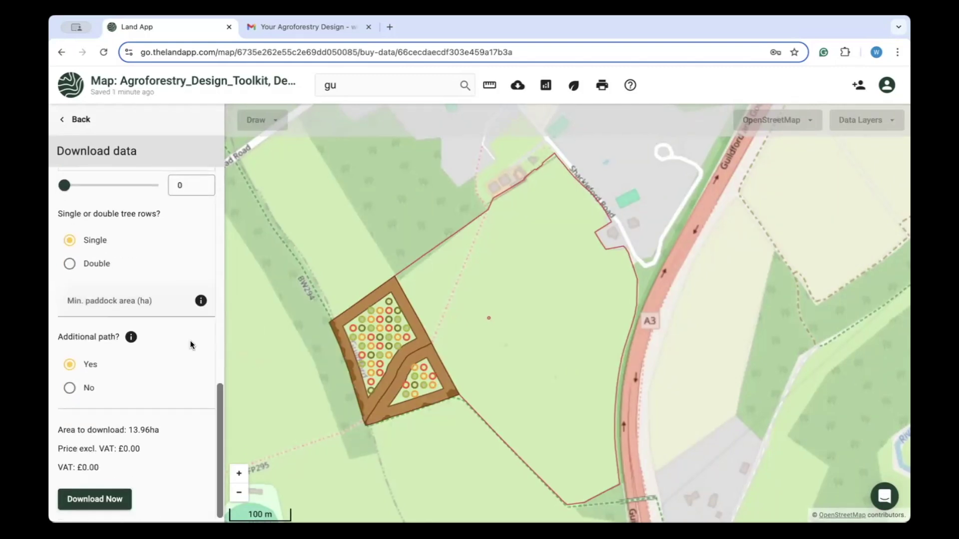
left_click(95, 500)
left_click(605, 352)
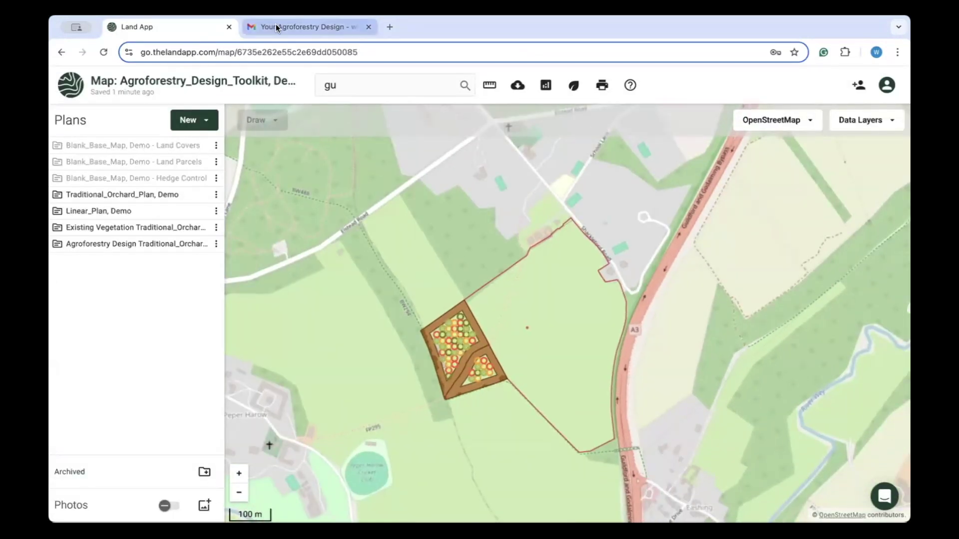
left_click(104, 52)
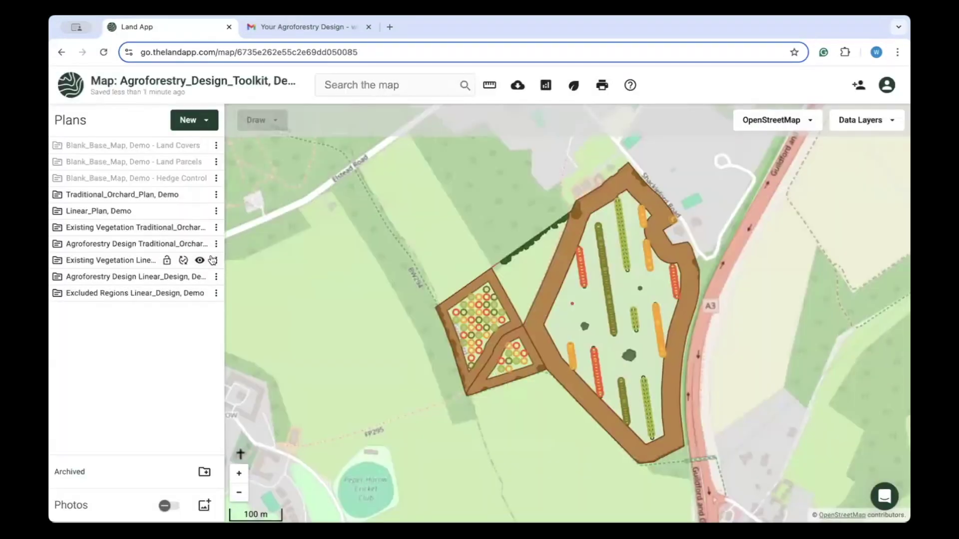
scroll(634, 298, "up", 2)
scroll(634, 300, "up", 3)
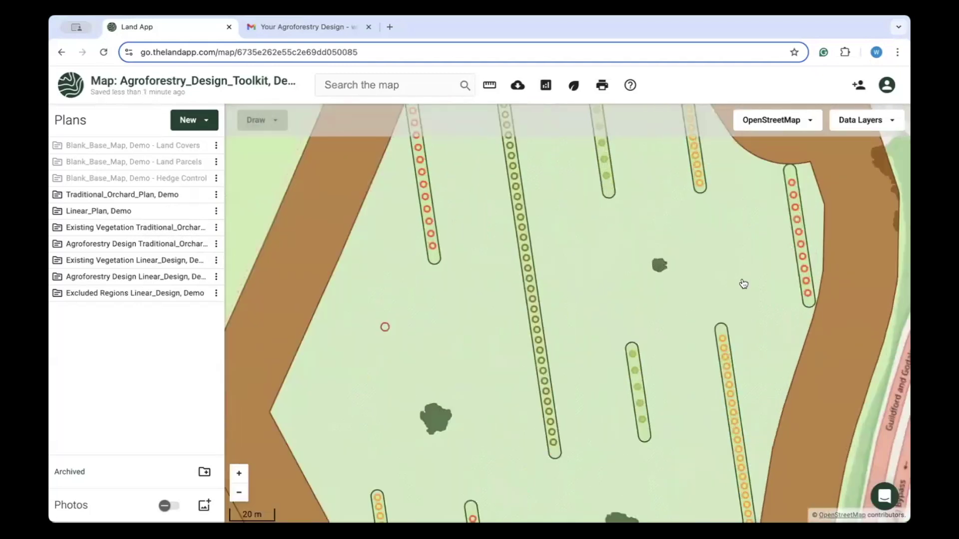
left_click_drag(624, 268, 628, 409)
scroll(605, 308, "up", 3)
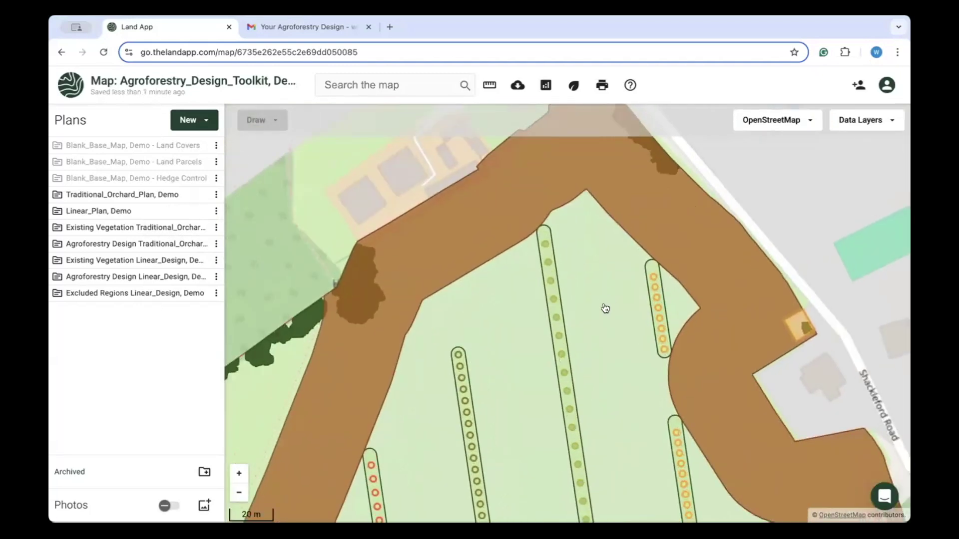
left_click(650, 246)
left_click_drag(649, 246, 605, 395)
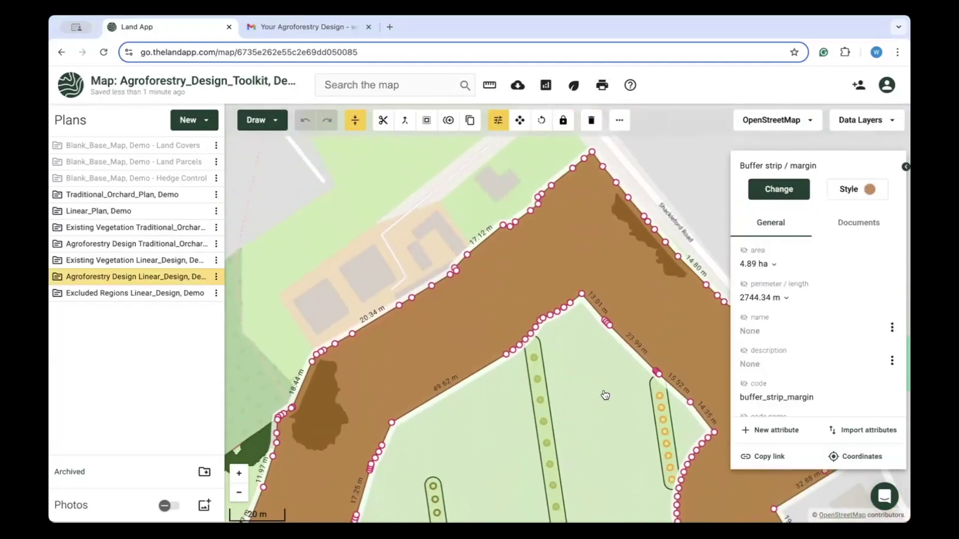
scroll(820, 281, "down", 3)
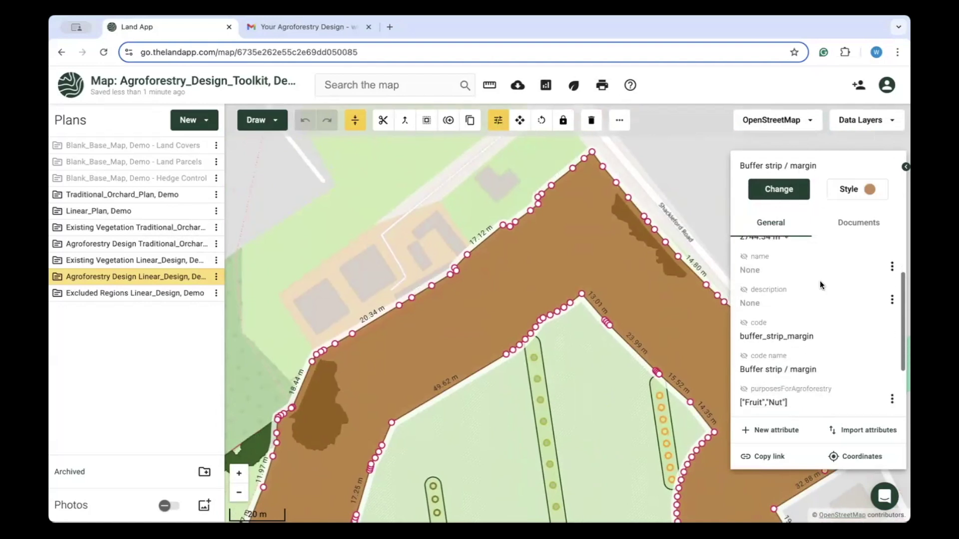
left_click(730, 235)
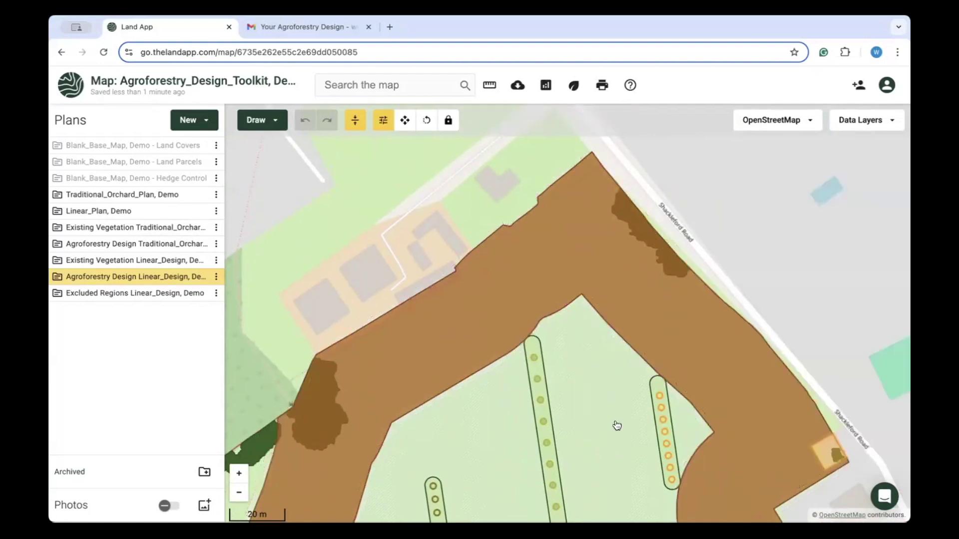
left_click_drag(617, 424, 589, 272)
left_click(633, 226)
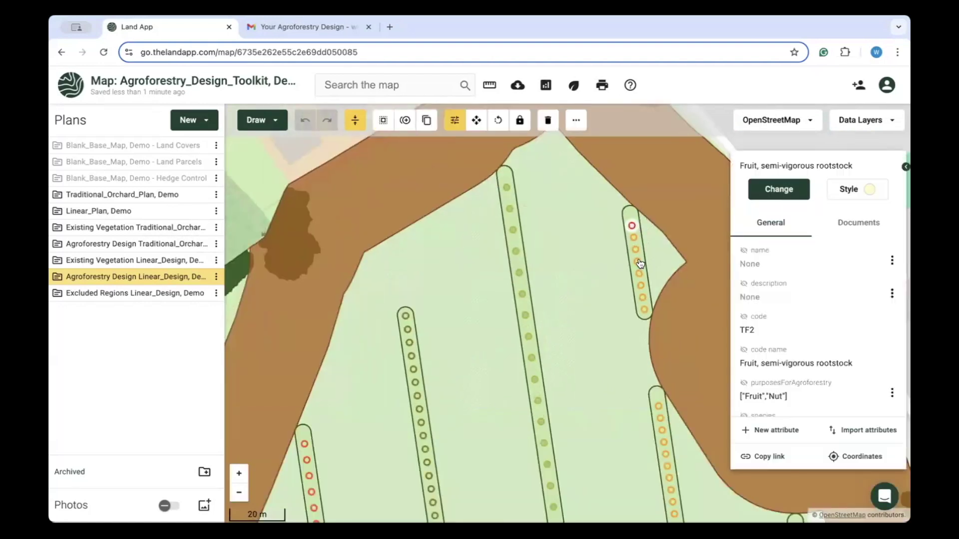
left_click(630, 215)
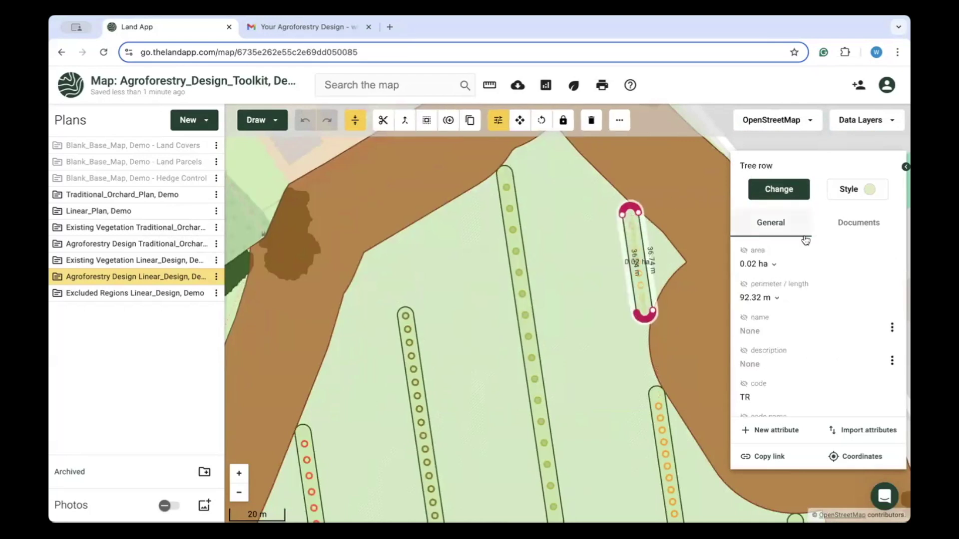
scroll(805, 262, "down", 3)
left_click(621, 373)
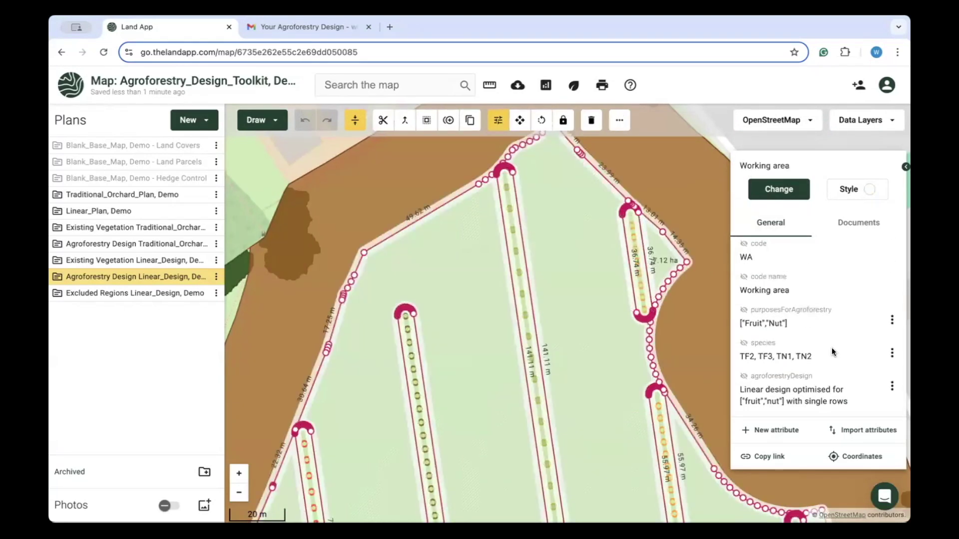
key("Escape")
scroll(489, 367, "down", 3)
scroll(484, 350, "up", 5)
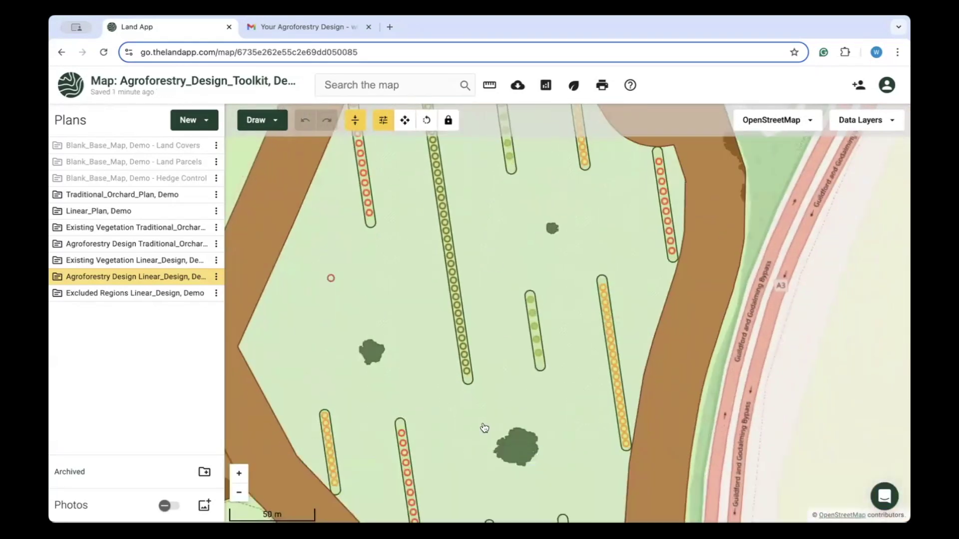
left_click(571, 295)
left_click(475, 235)
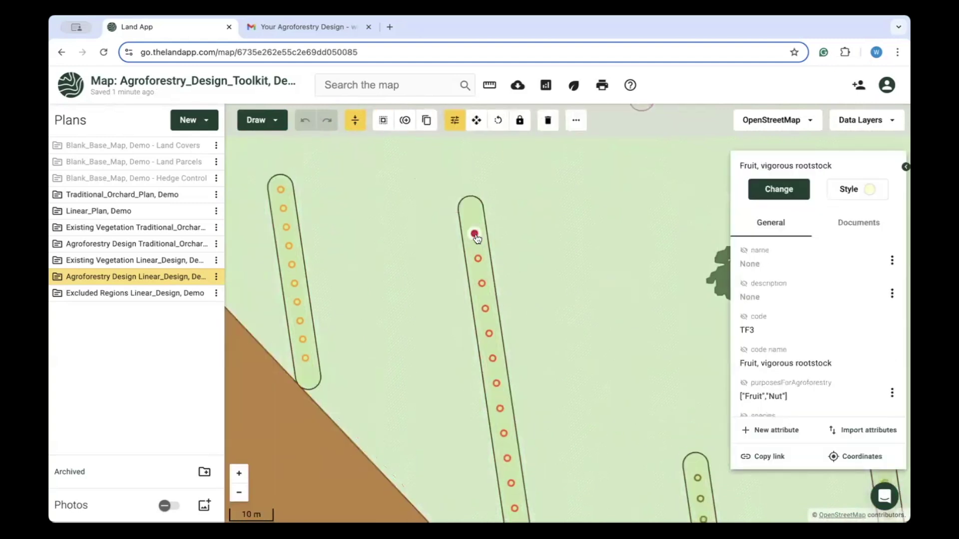
scroll(498, 362, "down", 4)
key("Escape")
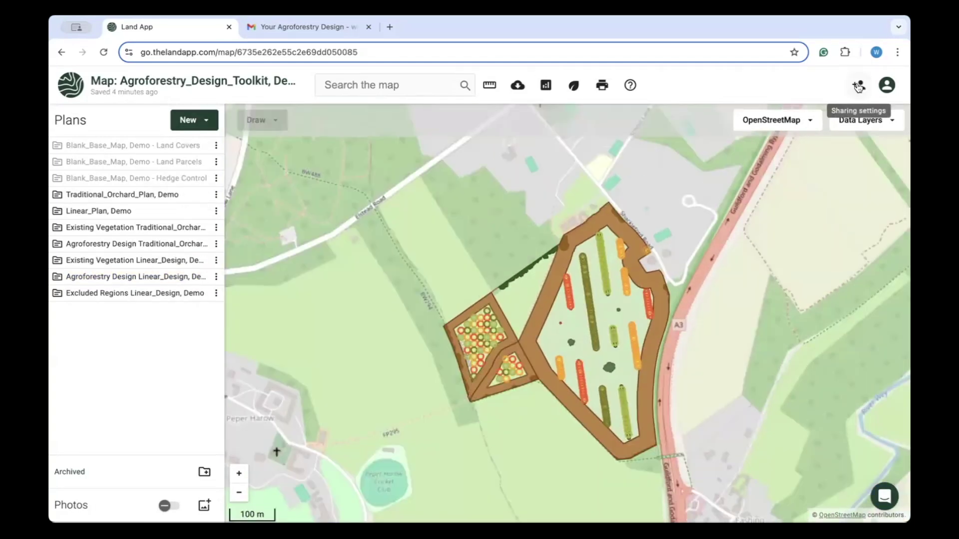
Share the map with the collaborator's e-mail address, granting Editor permission.
left_click(858, 85)
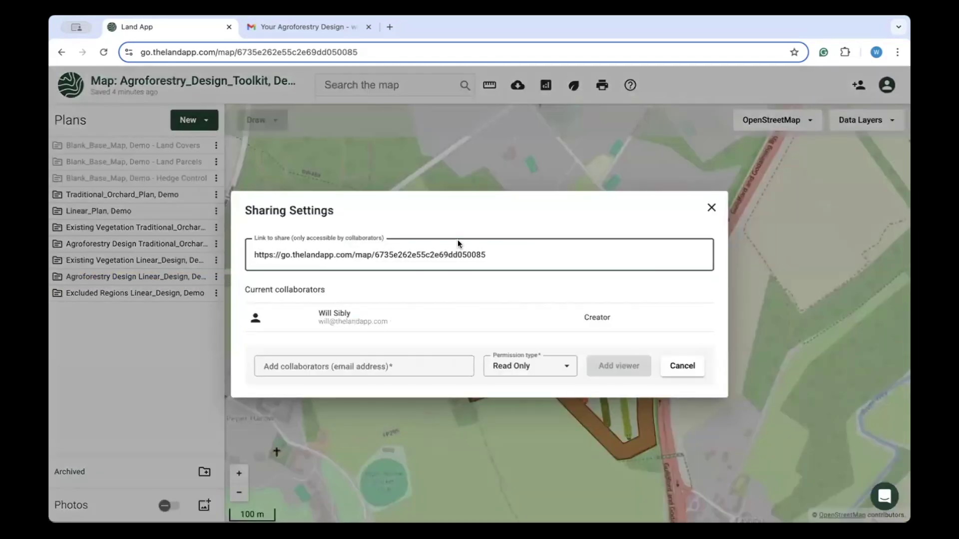
left_click(350, 366)
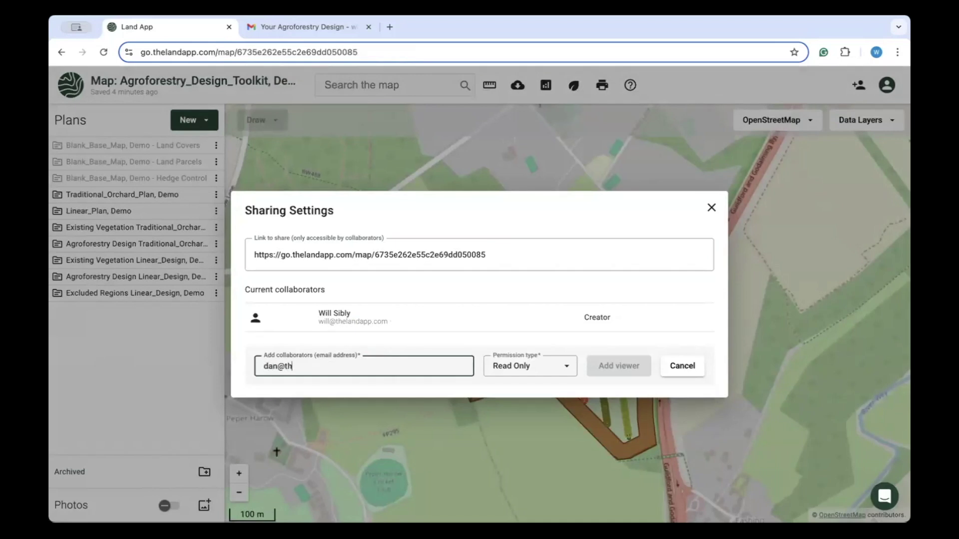
left_click(553, 366)
left_click(549, 422)
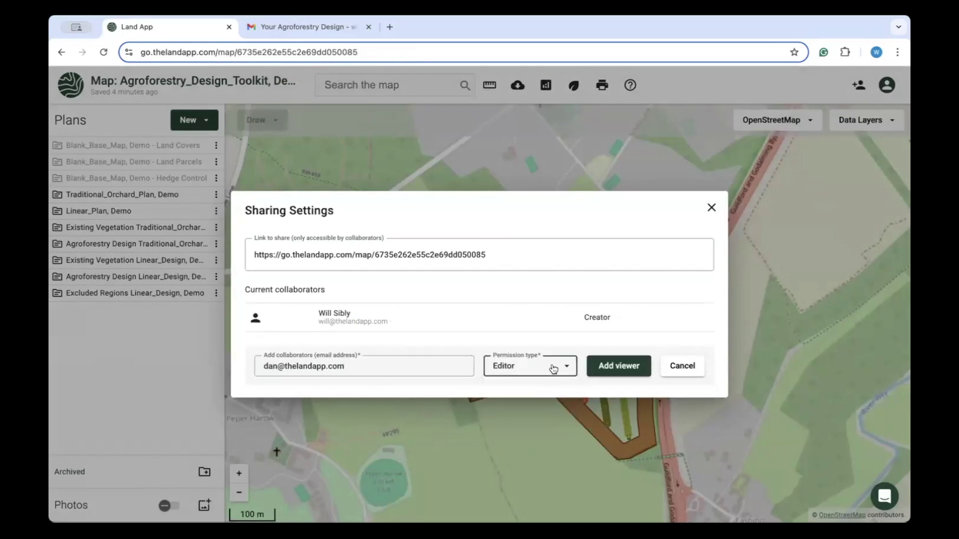
left_click(609, 367)
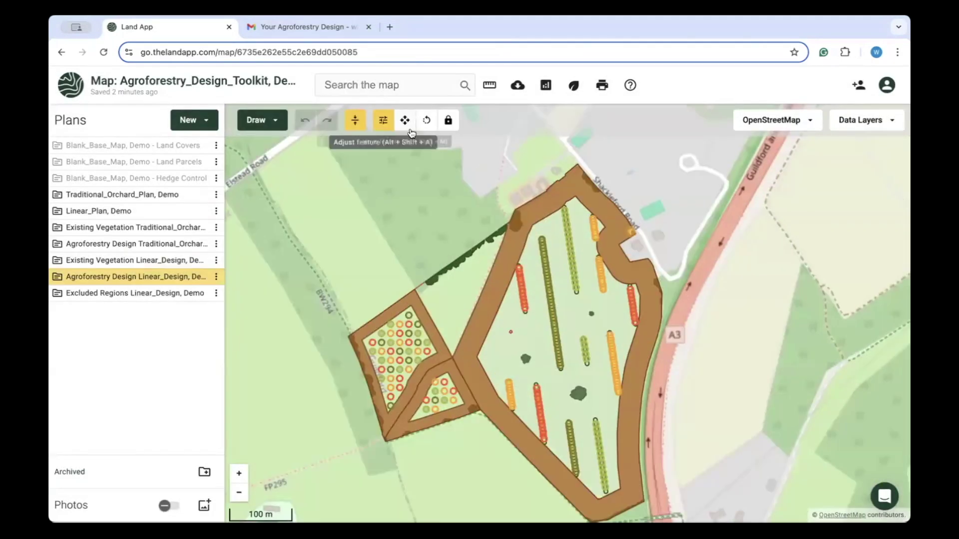
Create a new A4 Portrait print frame for the map.
left_click(600, 82)
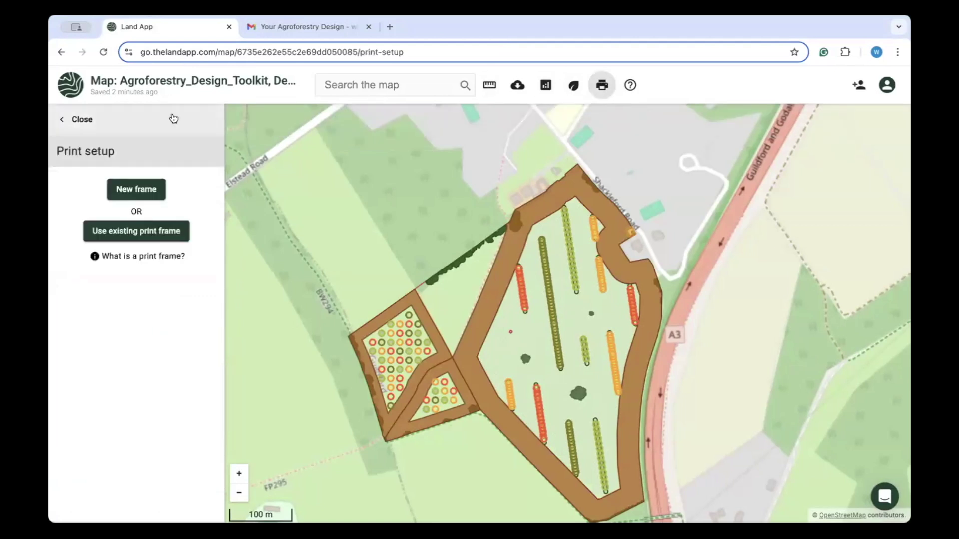
left_click(160, 190)
left_click(168, 189)
scroll(168, 280, "down", 2)
left_click(168, 281)
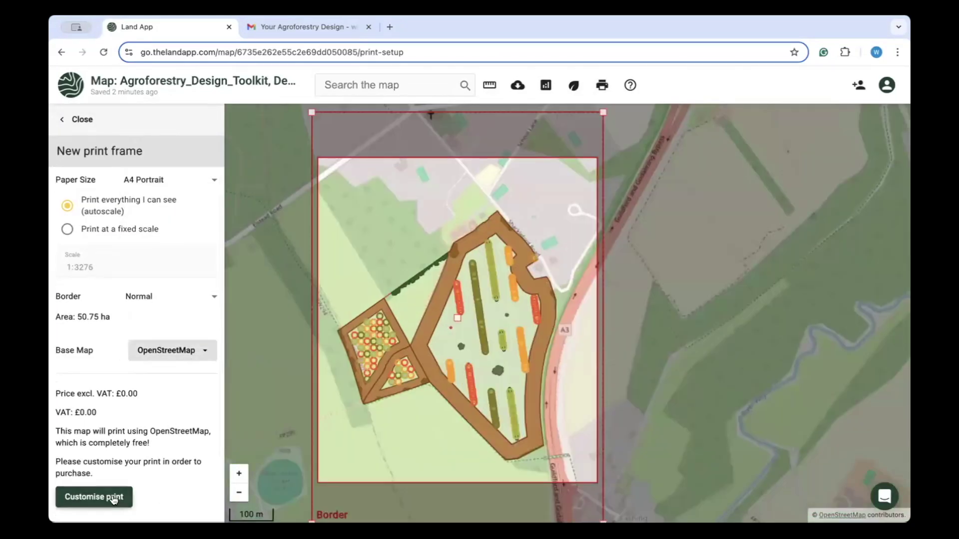
Customise the print with header 'Agroforestry Design' at size 33 and footer 'Norney Farm', then generate it.
left_click(94, 505)
left_click(62, 200)
type("Agroforestry Design")
left_click(109, 233)
type("e")
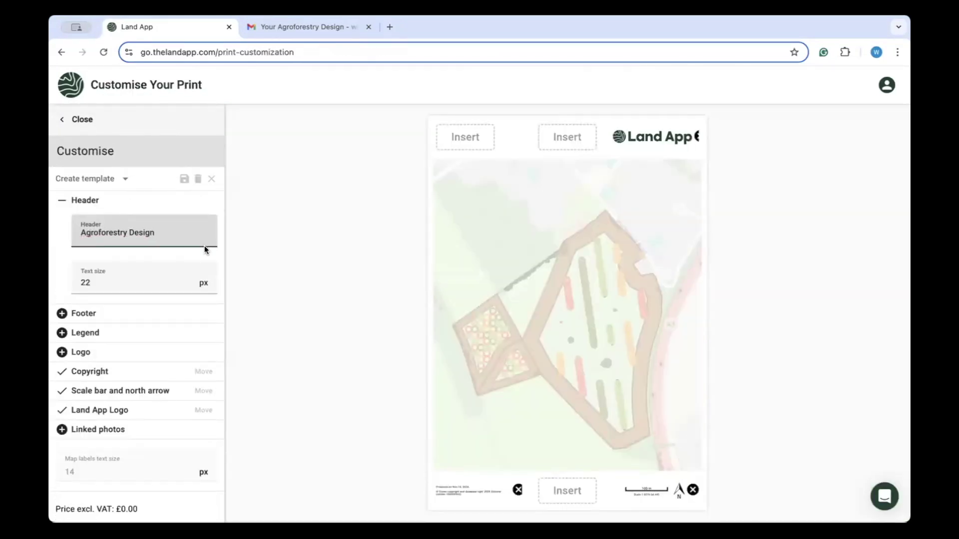
left_click(199, 280)
left_click(83, 314)
left_click(100, 344)
type("Norney Farm")
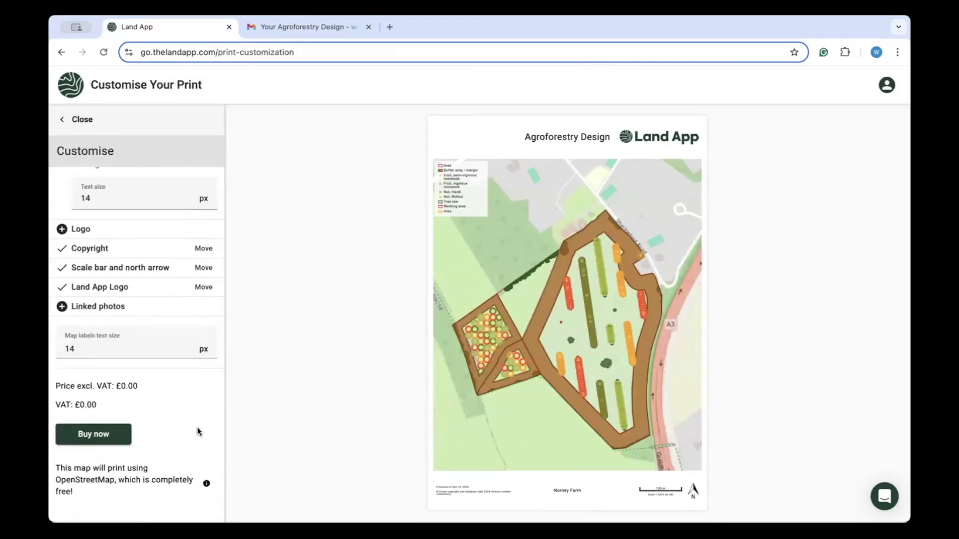
left_click(121, 431)
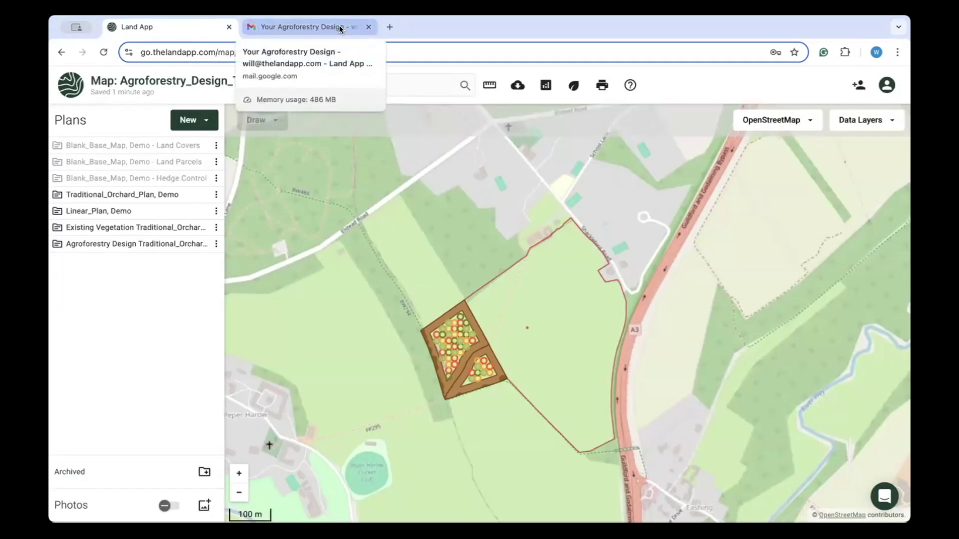
Open Land App's 'Your Agroforestry Design' email in Gmail and scroll to its end.
left_click(339, 29)
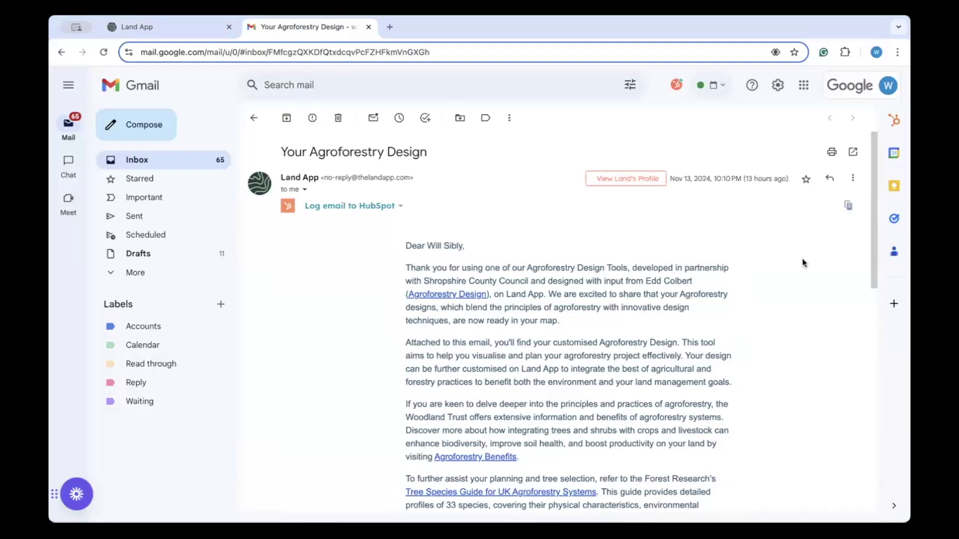
scroll(813, 276, "down", 1)
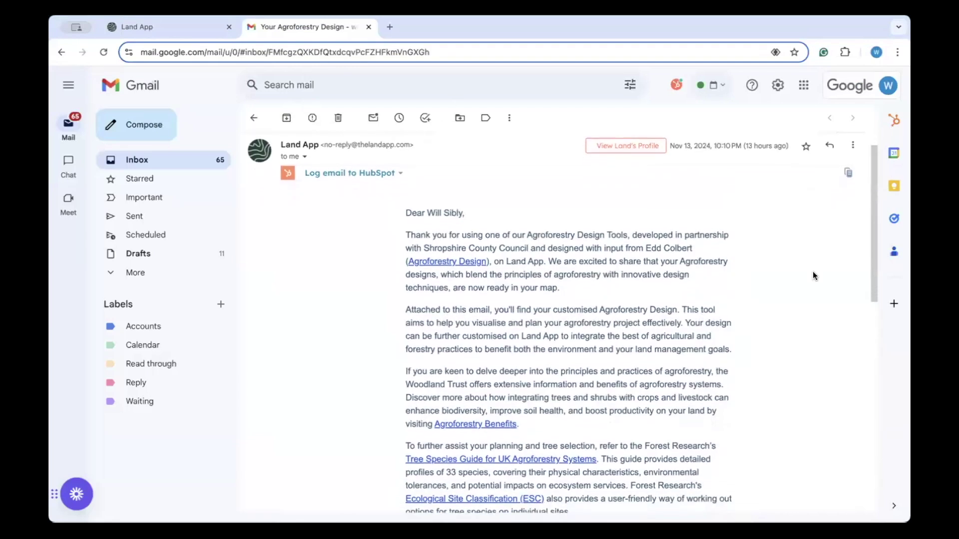
scroll(814, 275, "down", 1)
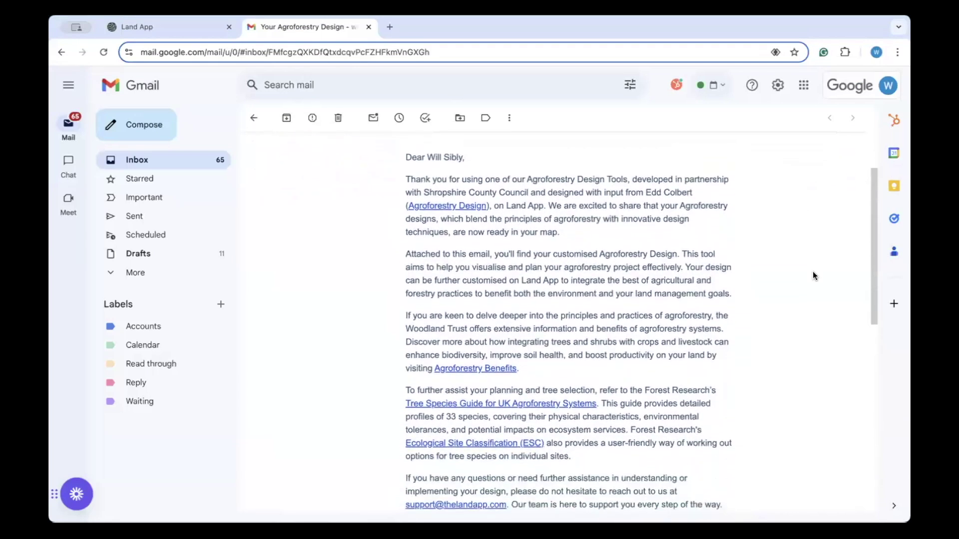
scroll(813, 273, "down", 1)
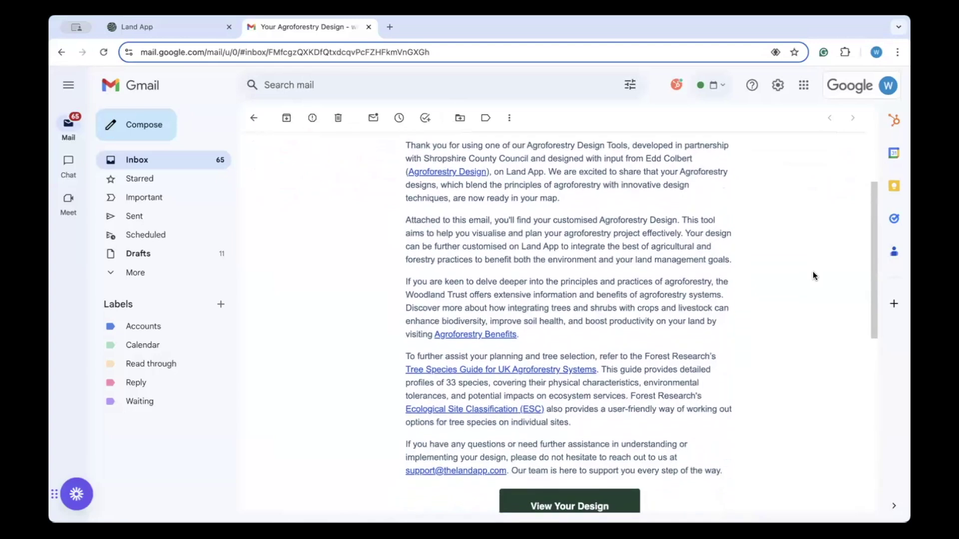
scroll(813, 275, "down", 2)
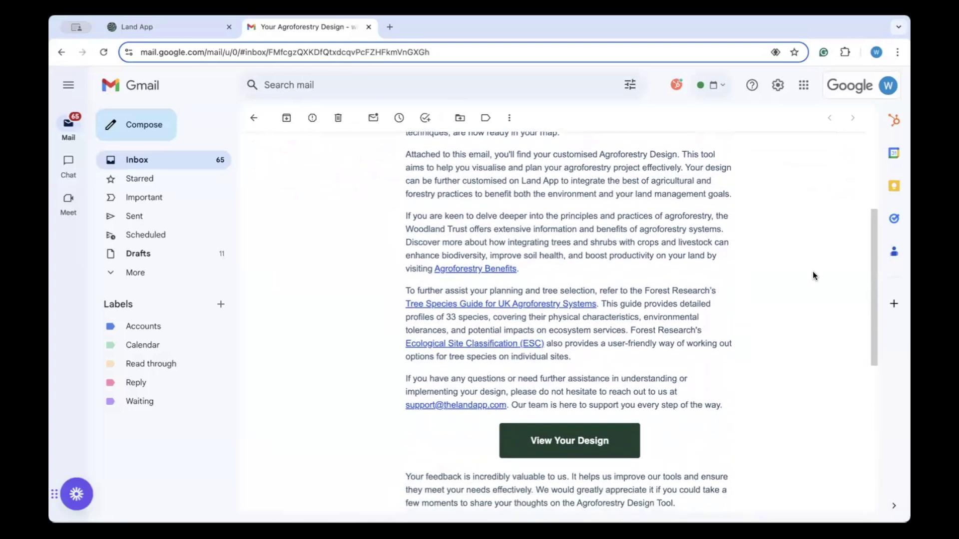
scroll(813, 276, "down", 2)
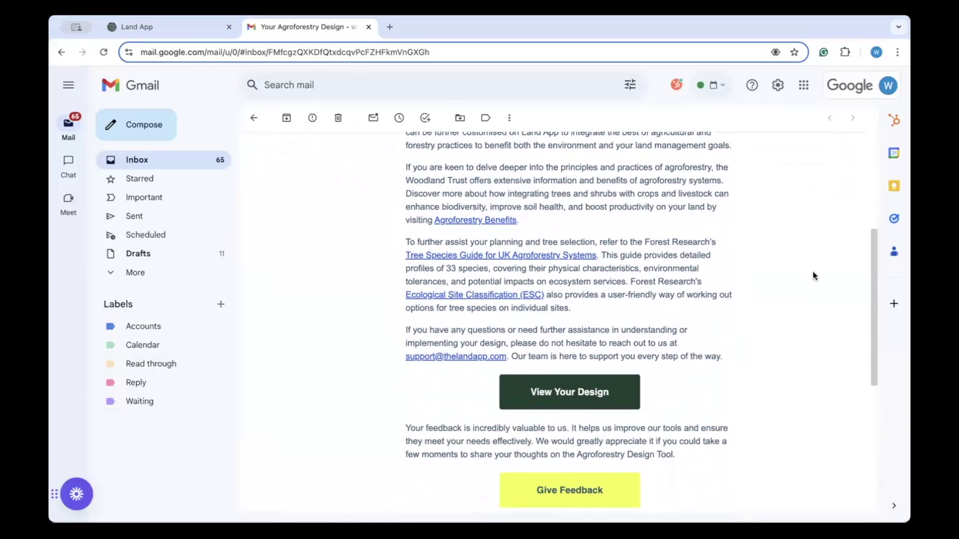
scroll(814, 276, "down", 2)
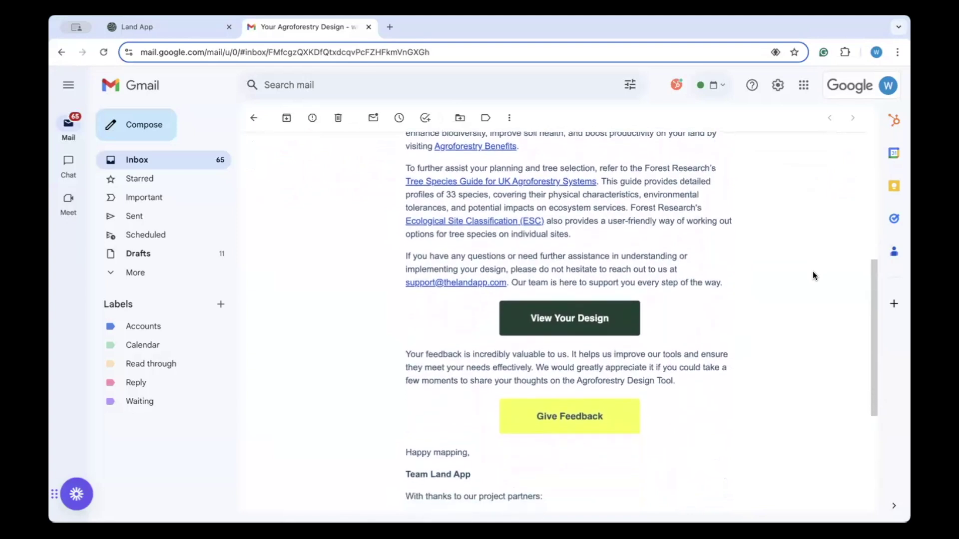
scroll(813, 275, "down", 3)
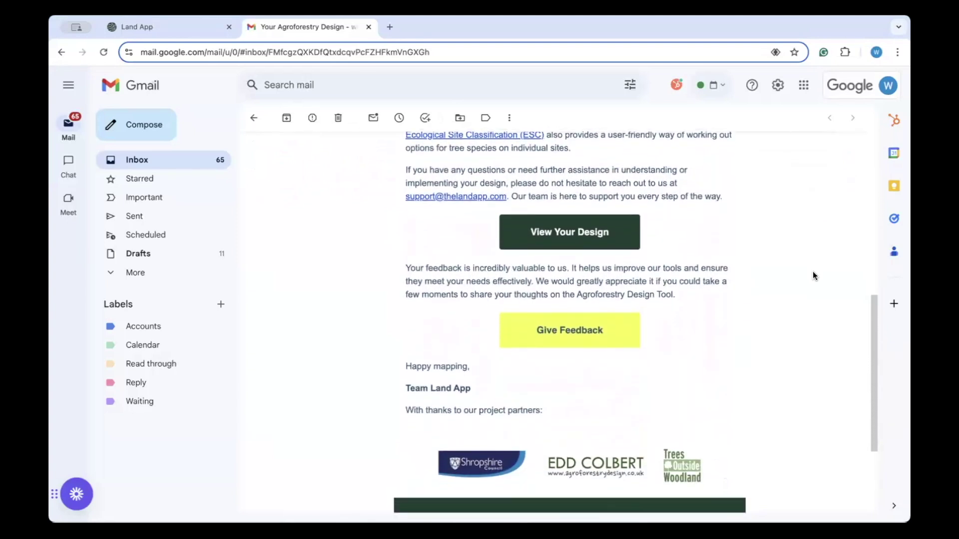
scroll(813, 274, "down", 3)
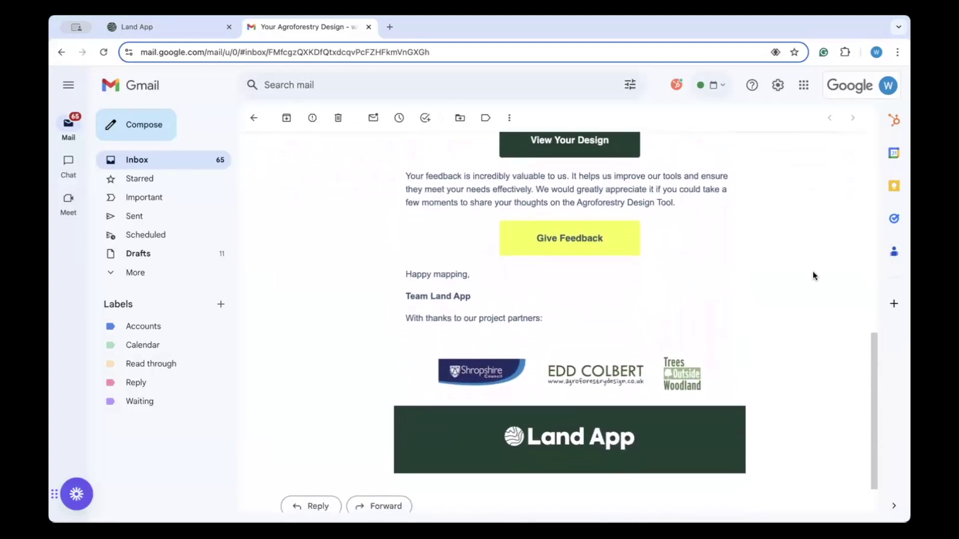